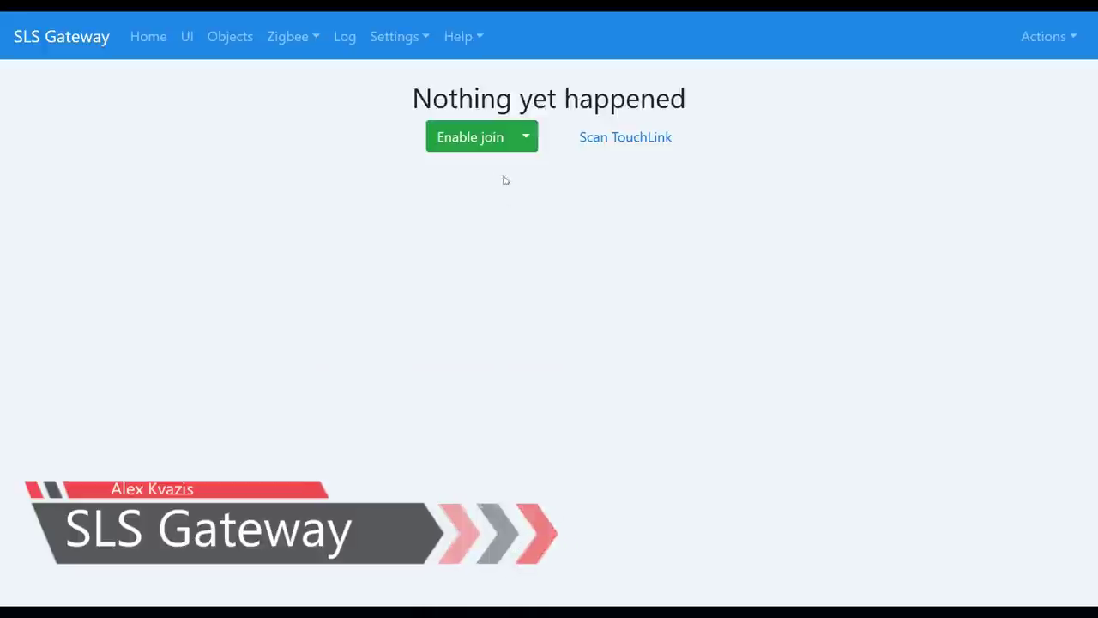
Enable Zigbee joining in SLS Gateway to pair the TS0601 thermostat and stop joining once it has joined
left_click(461, 136)
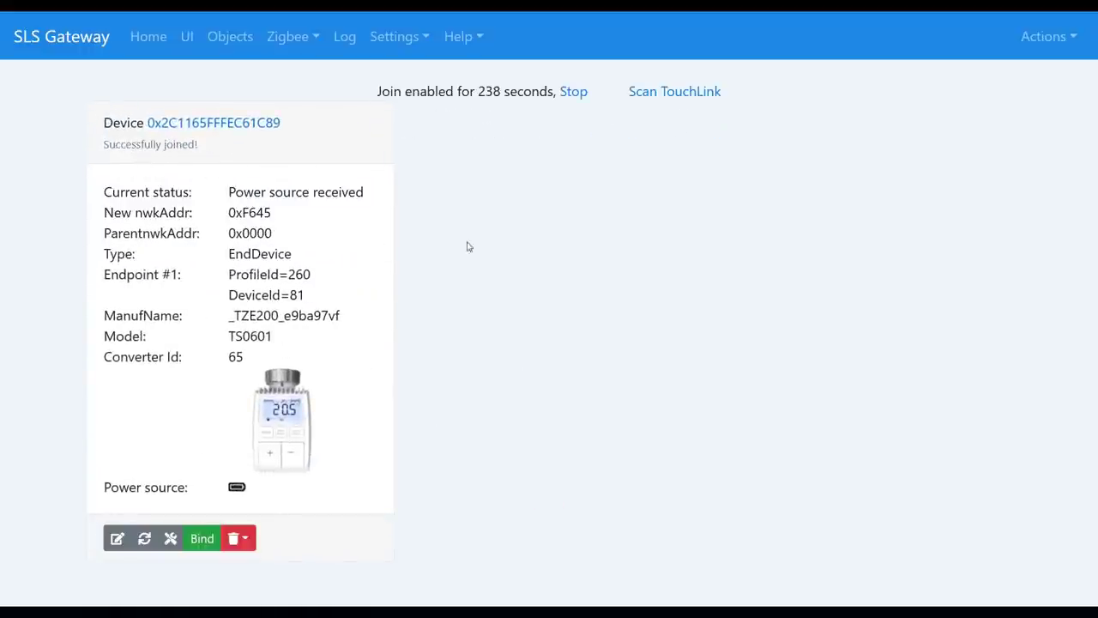
left_click(572, 93)
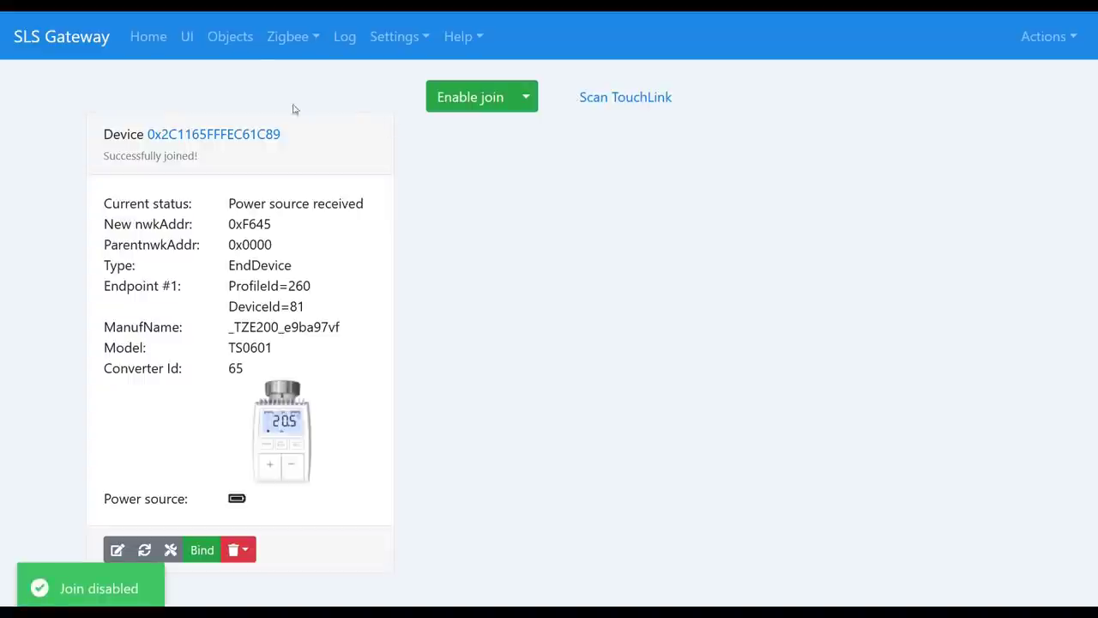
Open the newly joined TS0601 thermostat from the Zigbee device list and review its general information
left_click(290, 43)
left_click(297, 82)
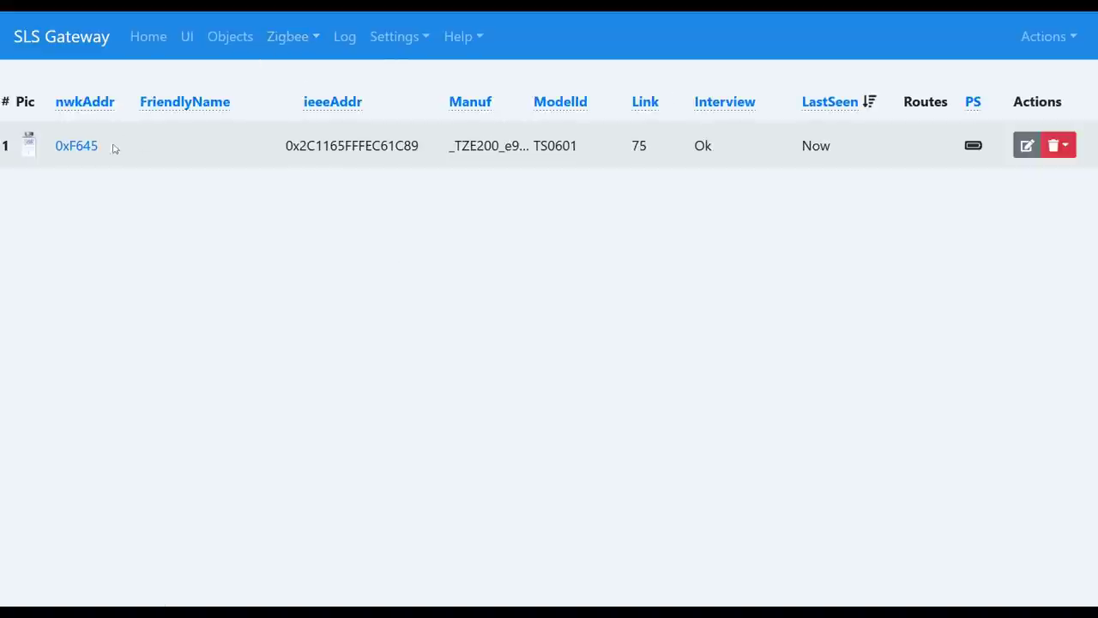
left_click(92, 147)
scroll(420, 289, "down", 3)
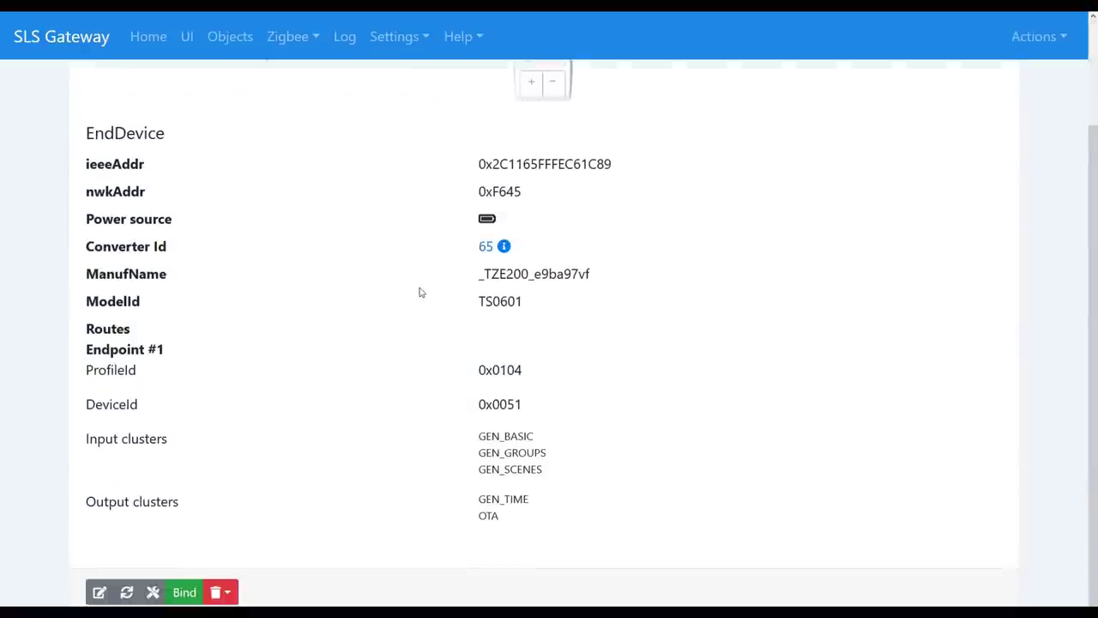
scroll(421, 293, "up", 2)
scroll(373, 312, "up", 1)
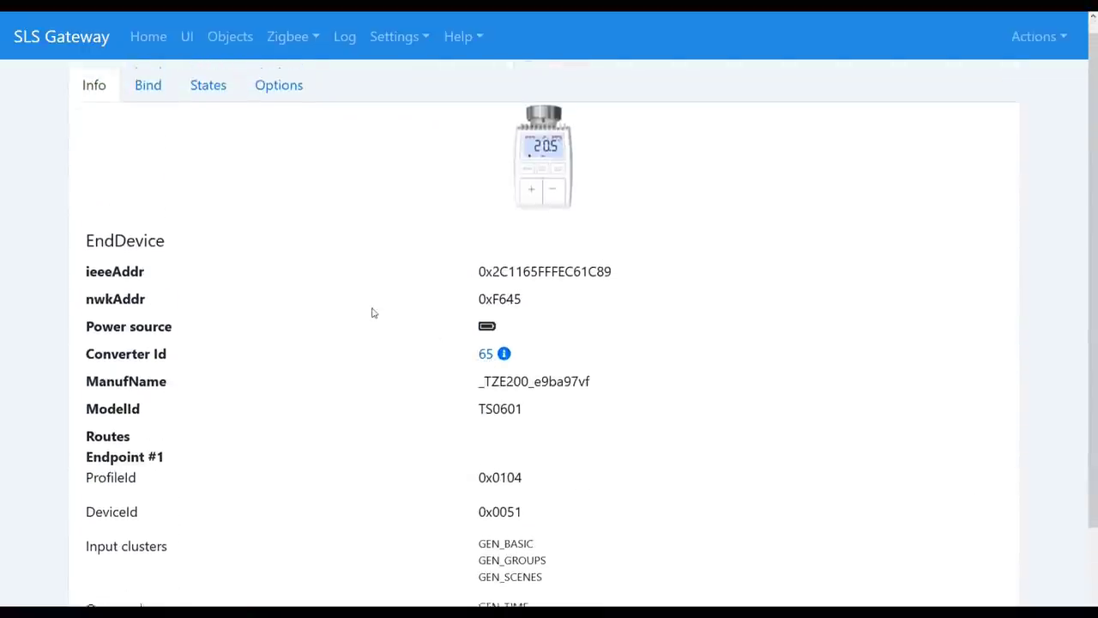
Examine the thermostat's states, from away_temperature and boost_heating_countdown down to window_detection and is_online
left_click(219, 112)
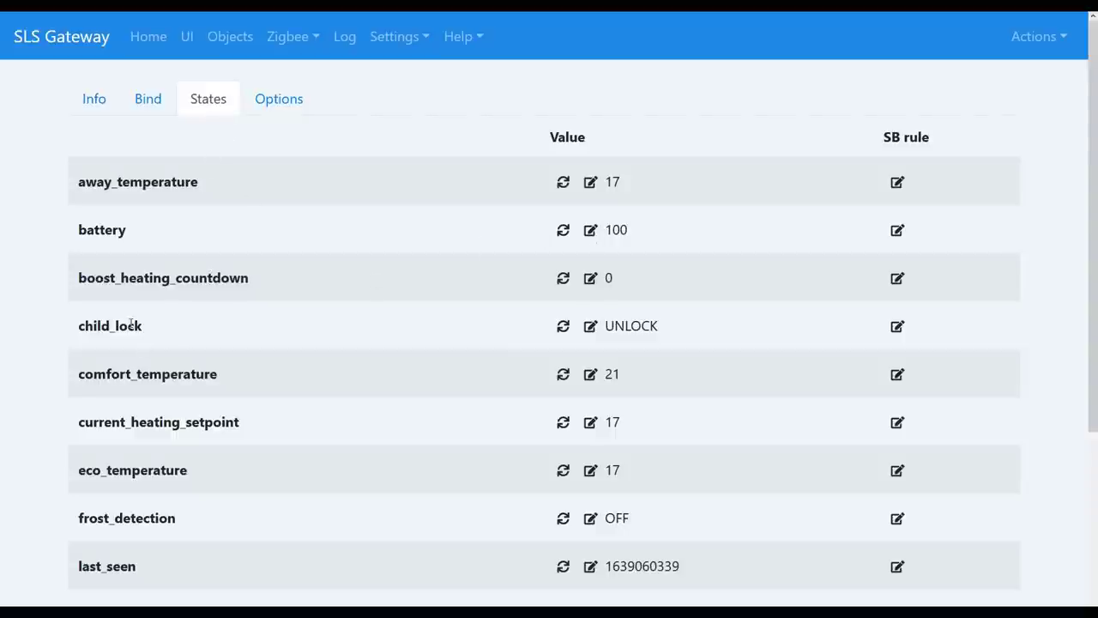
scroll(164, 330, "down", 2)
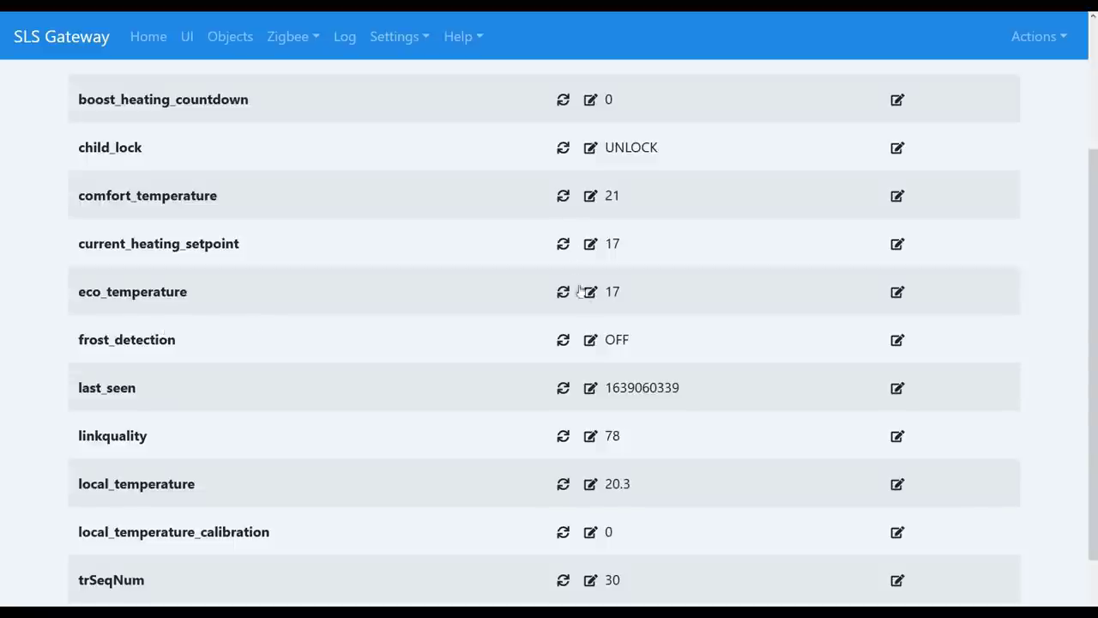
scroll(656, 424, "down", 1)
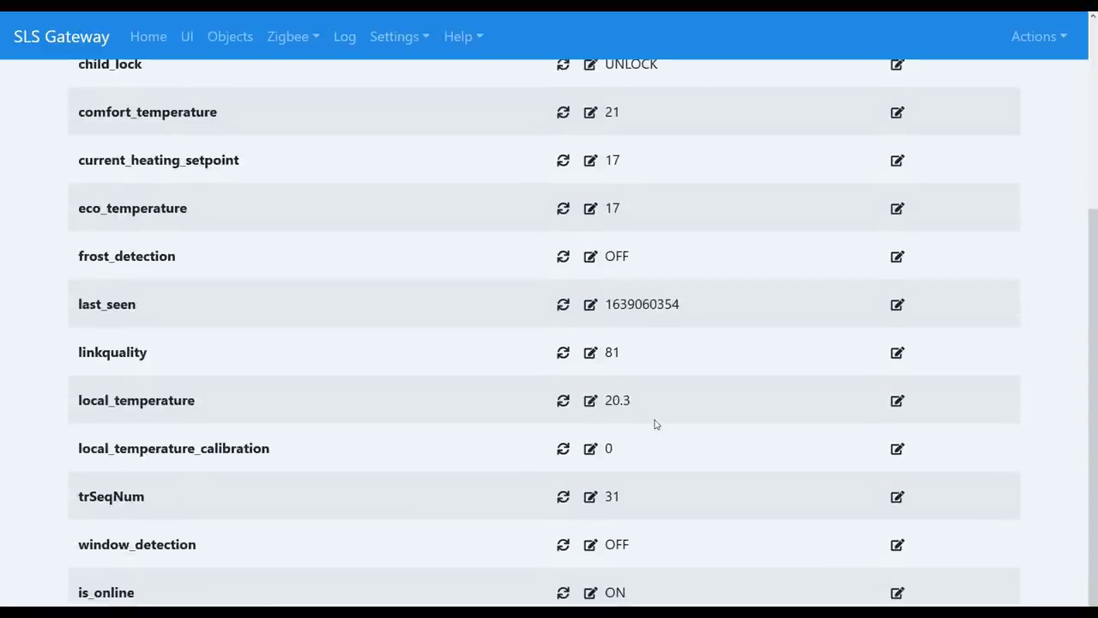
scroll(398, 419, "up", 3)
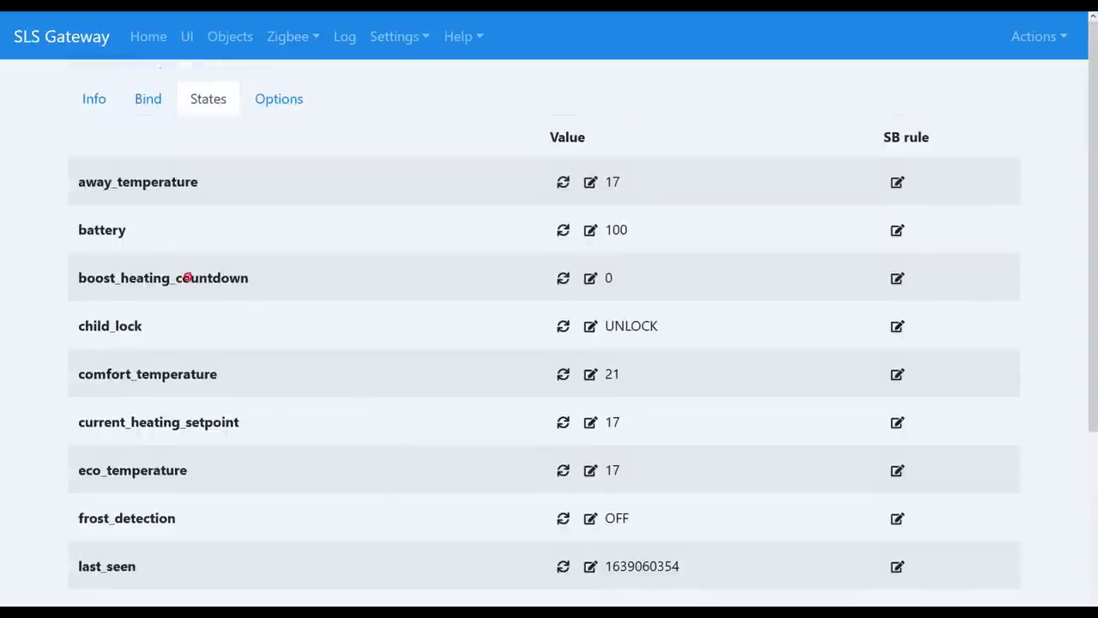
left_click_drag(186, 277, 268, 279)
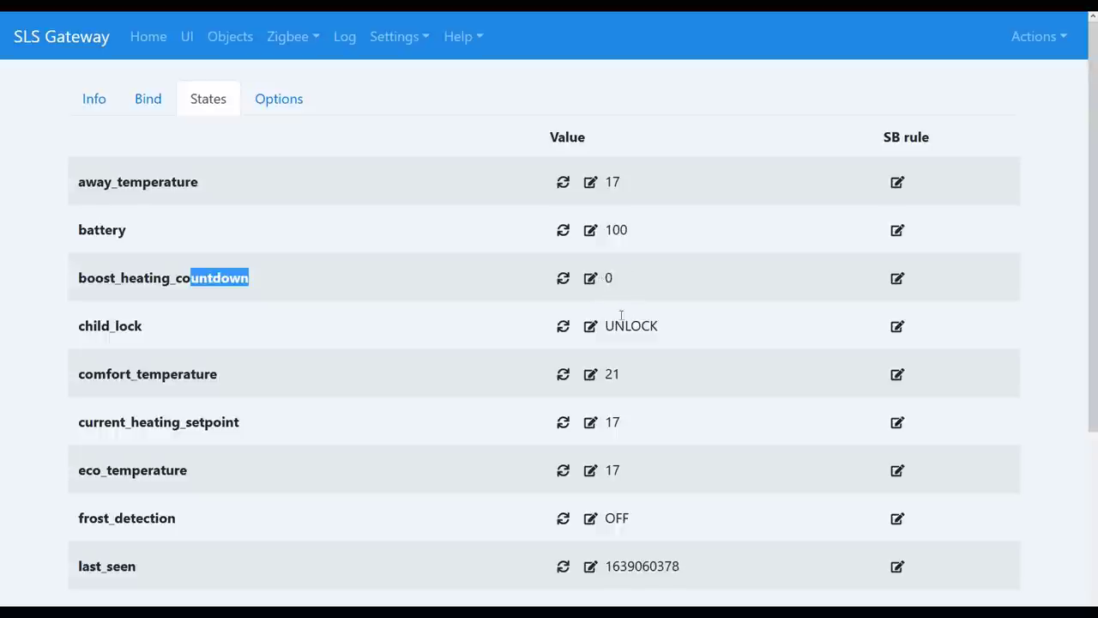
Set the thermostat's child_lock state to LOCK and restore it to UNLOCK
left_click(590, 327)
type("LOCK")
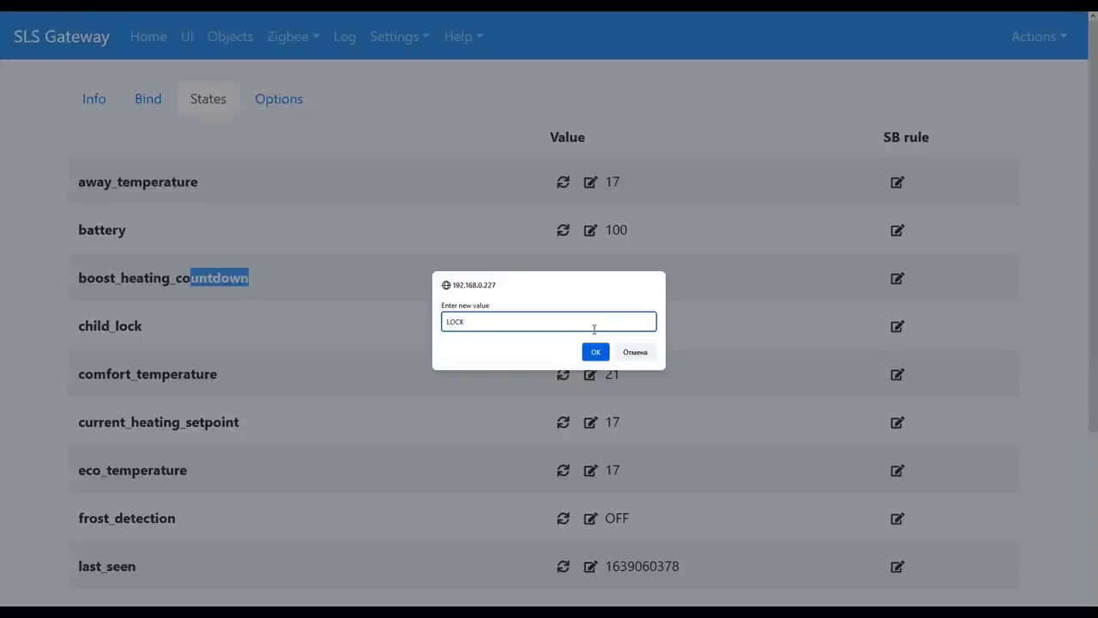
key("Return")
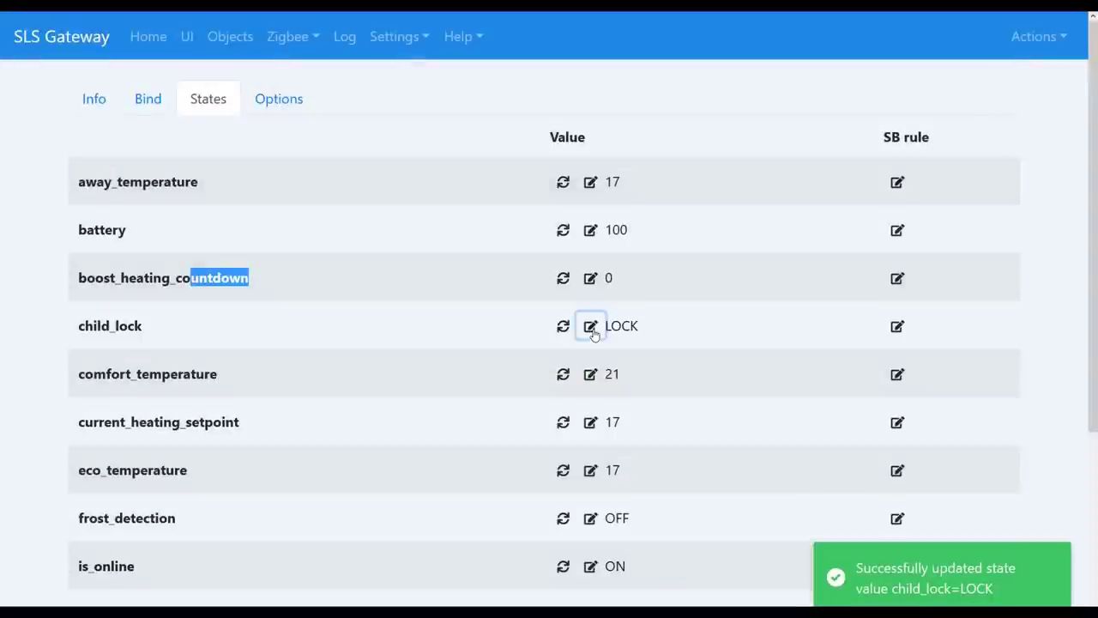
left_click(591, 326)
type("UNLOCK")
key("Return")
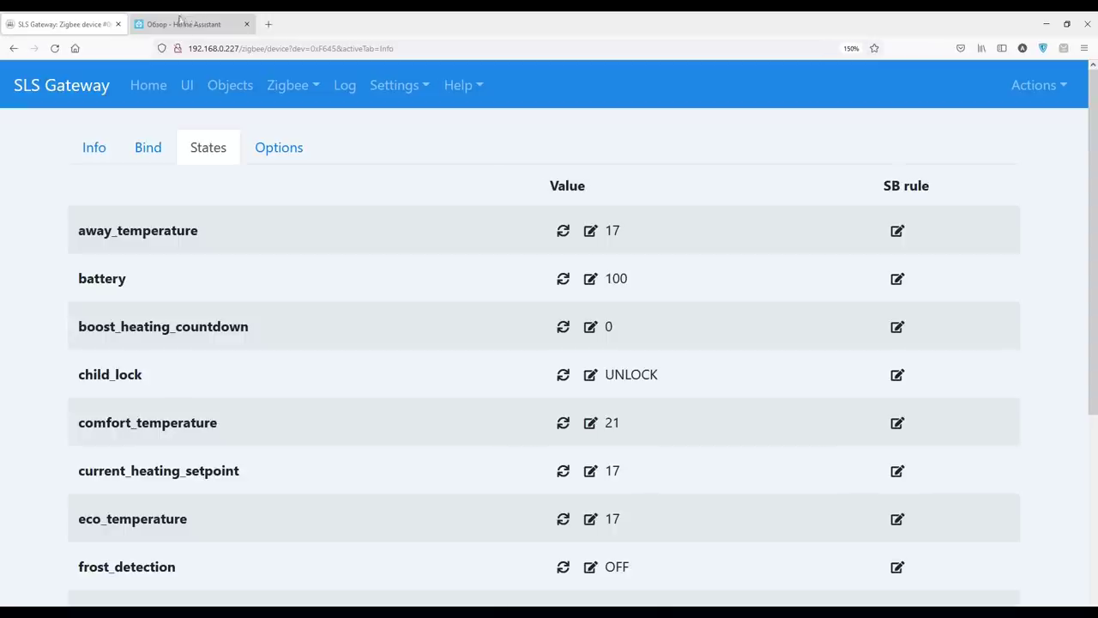
Switch to Home Assistant and open the TS0601 thermostat among the Mosquitto broker devices to review its entities
left_click(185, 25)
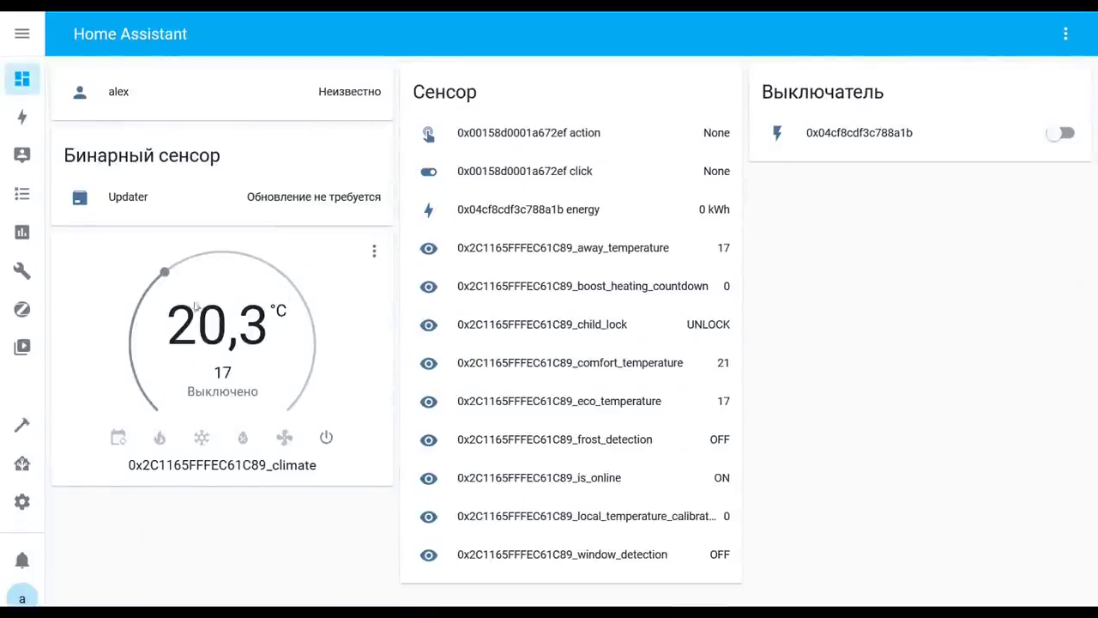
left_click(23, 501)
left_click(632, 203)
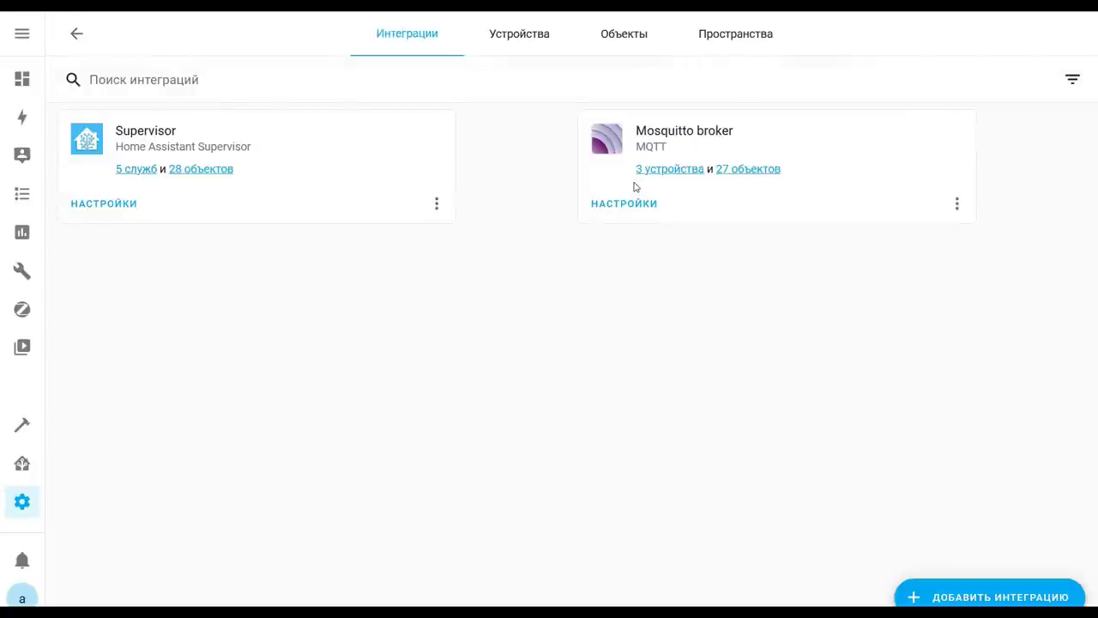
left_click(657, 182)
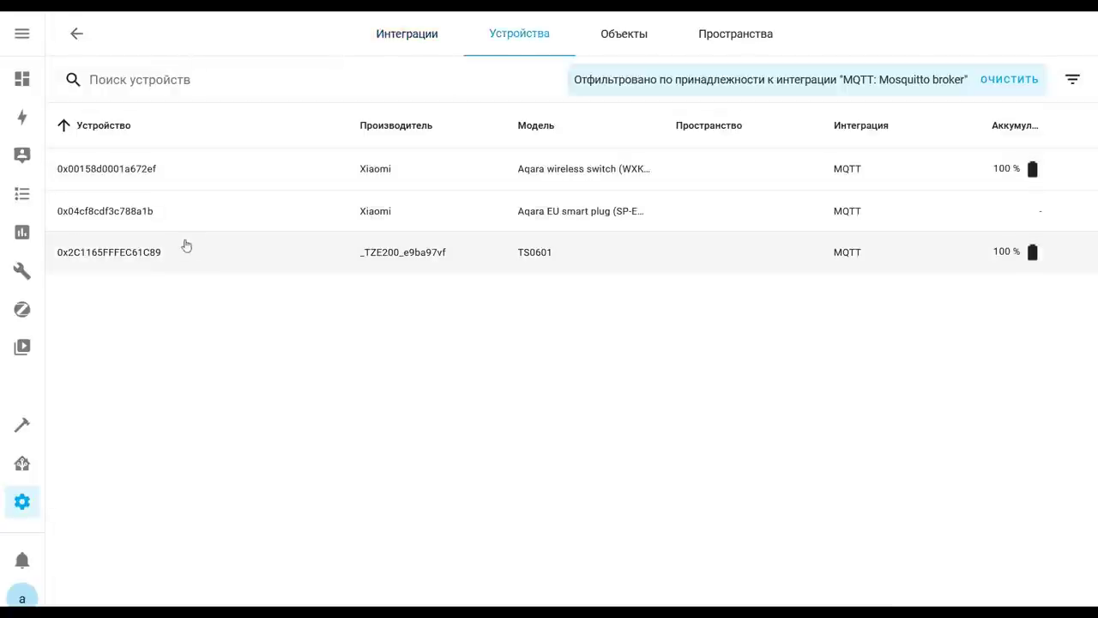
left_click(167, 254)
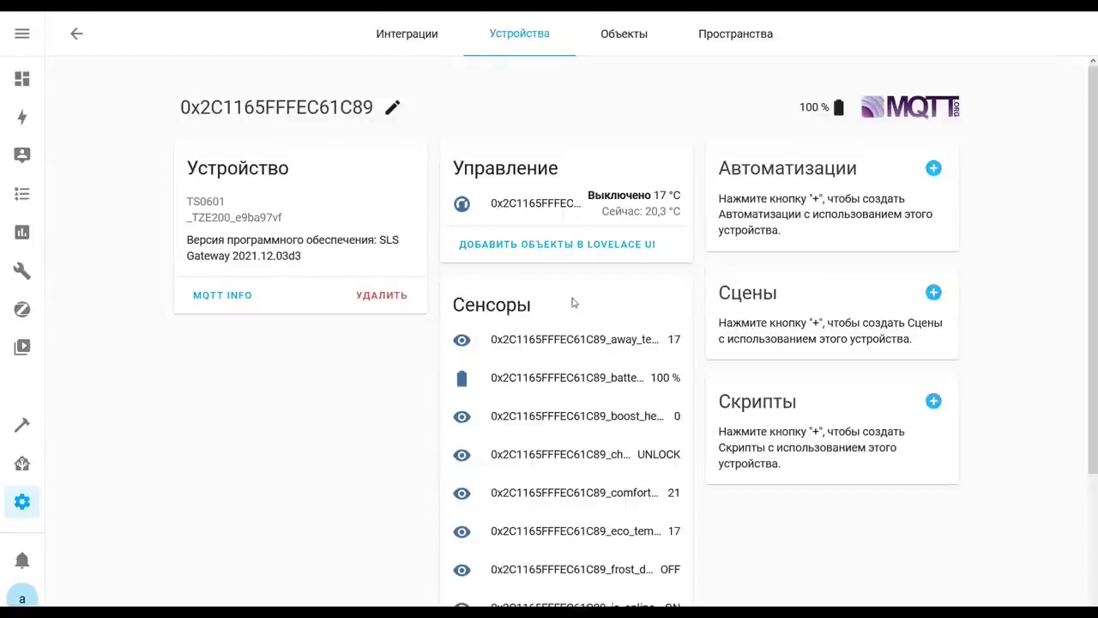
scroll(573, 302, "down", 2)
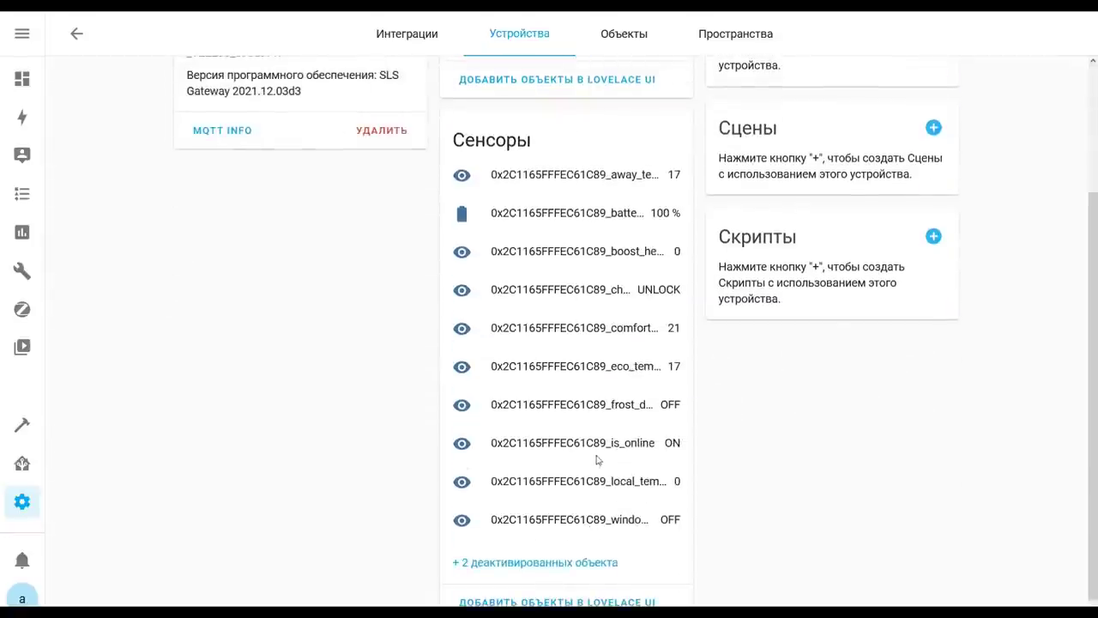
scroll(598, 462, "up", 2)
Set the thermostat's climate entity to the Обогрев mode with a target temperature of 20 °C and close its dialog
left_click(544, 210)
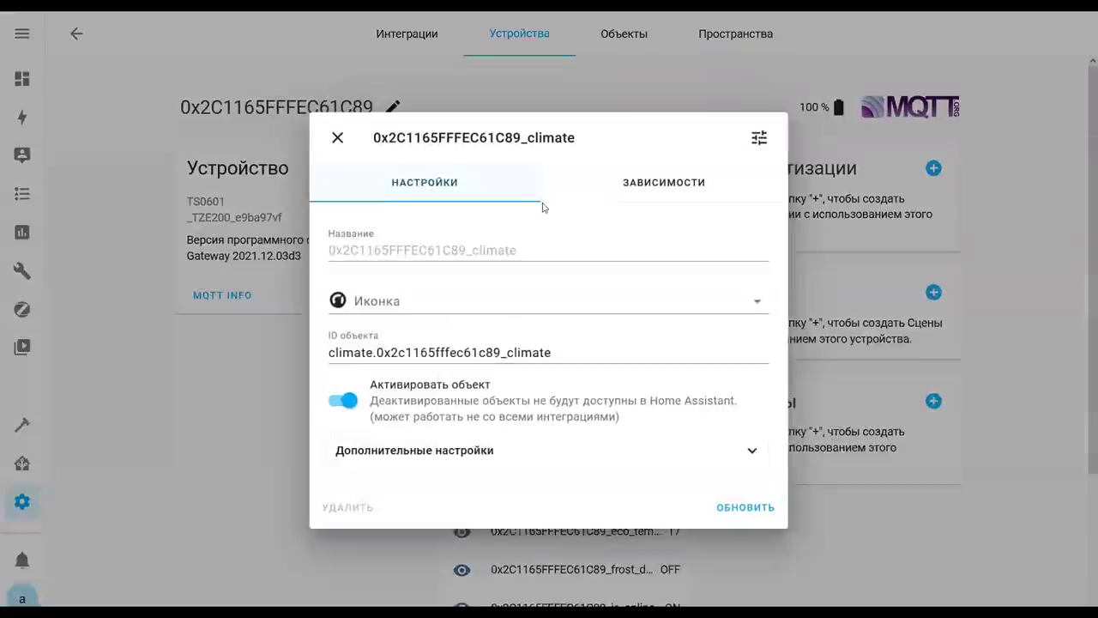
left_click(759, 138)
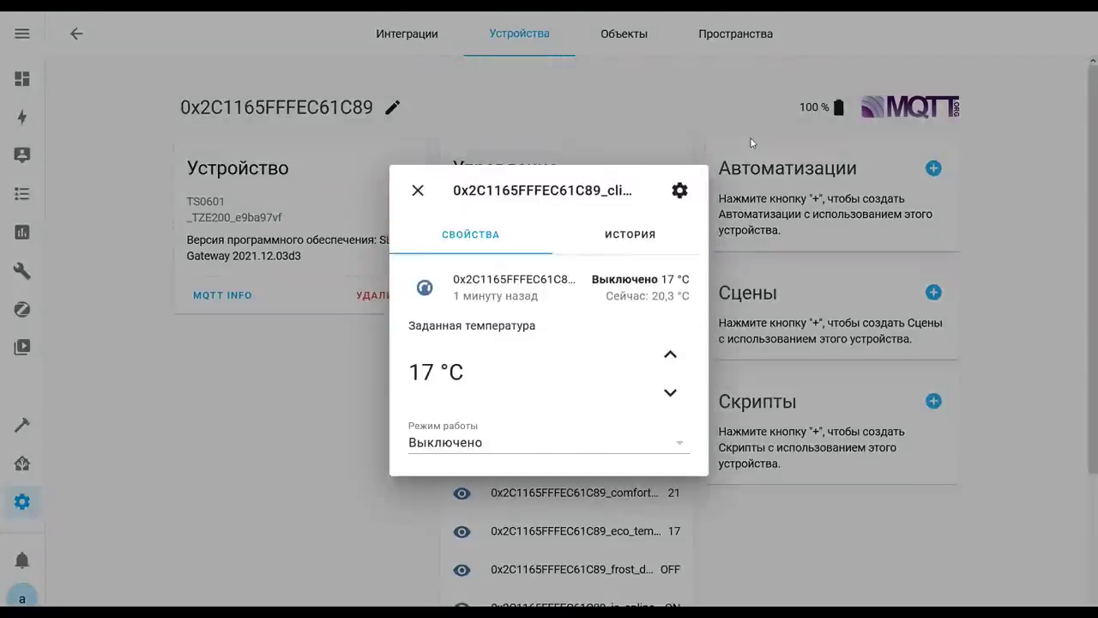
left_click(680, 444)
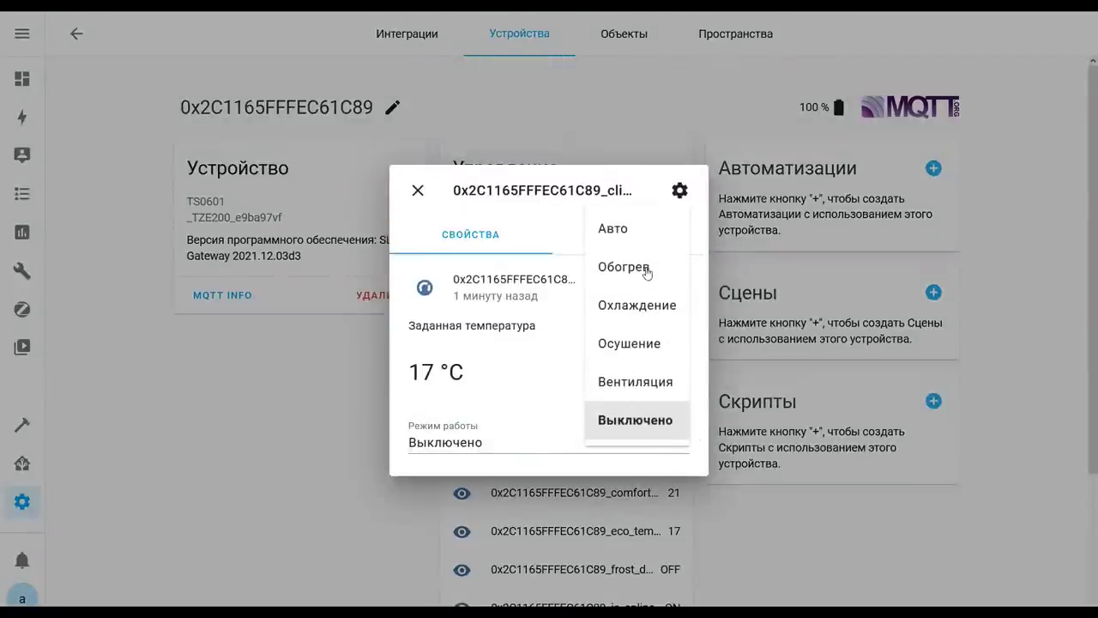
left_click(645, 269)
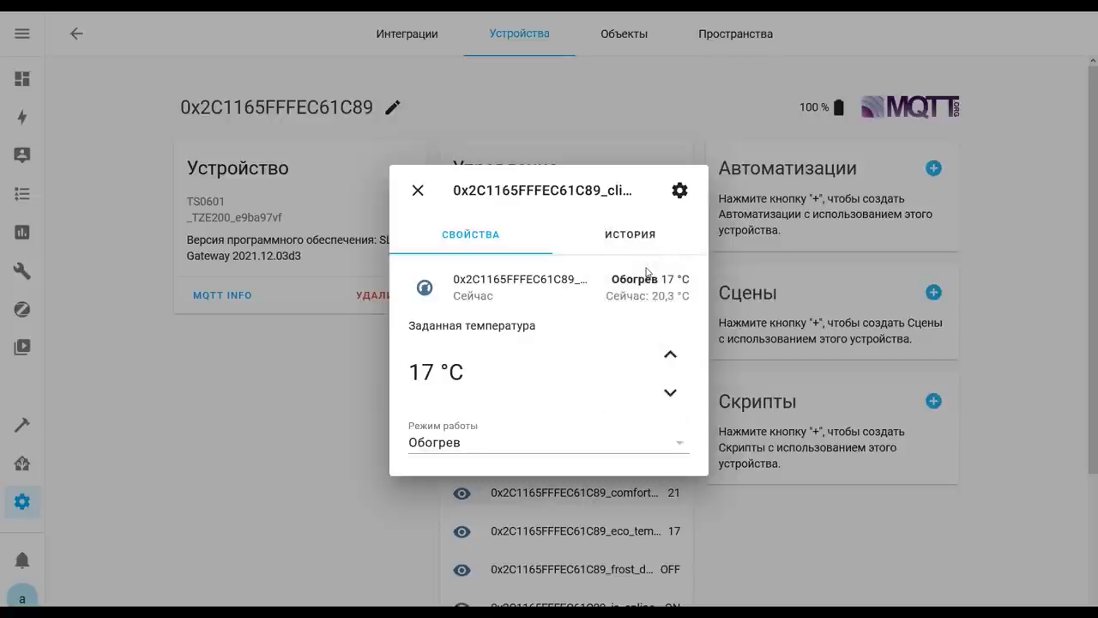
left_click(670, 355)
left_click(671, 356)
left_click(670, 357)
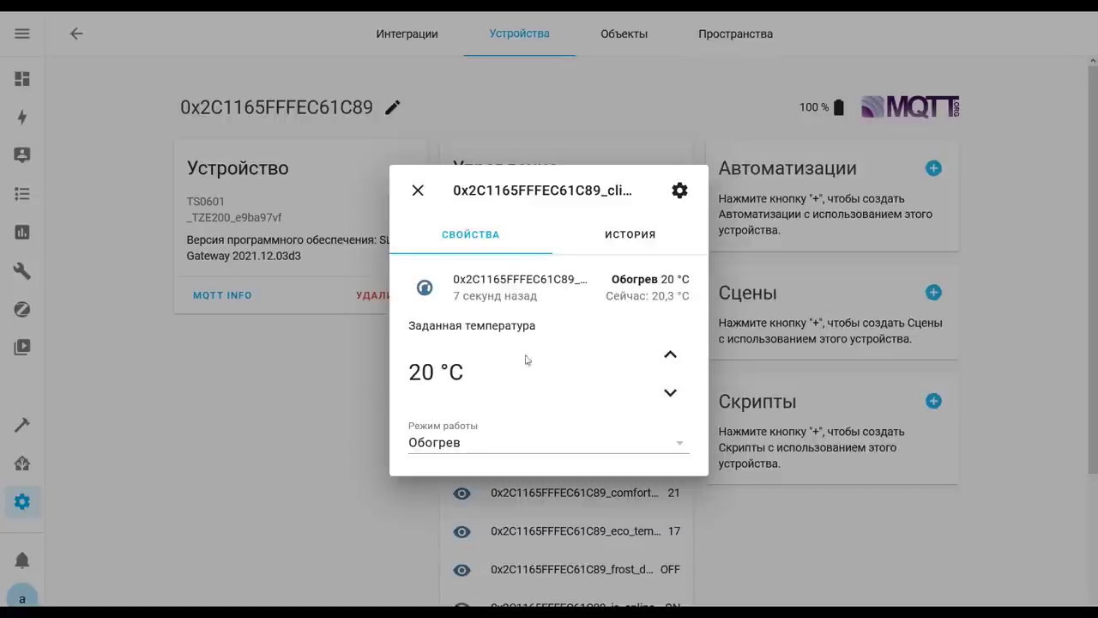
mouse_move(648, 301)
left_mouse_down()
mouse_move(659, 298)
mouse_move(663, 315)
left_mouse_up()
left_click_drag(402, 370, 469, 374)
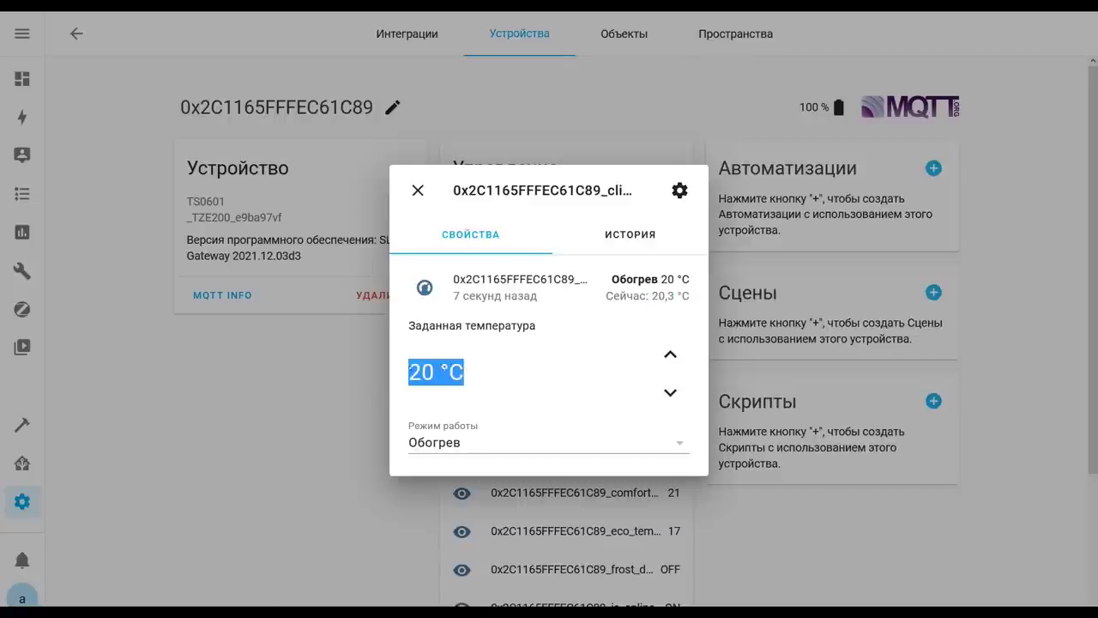
left_click(418, 191)
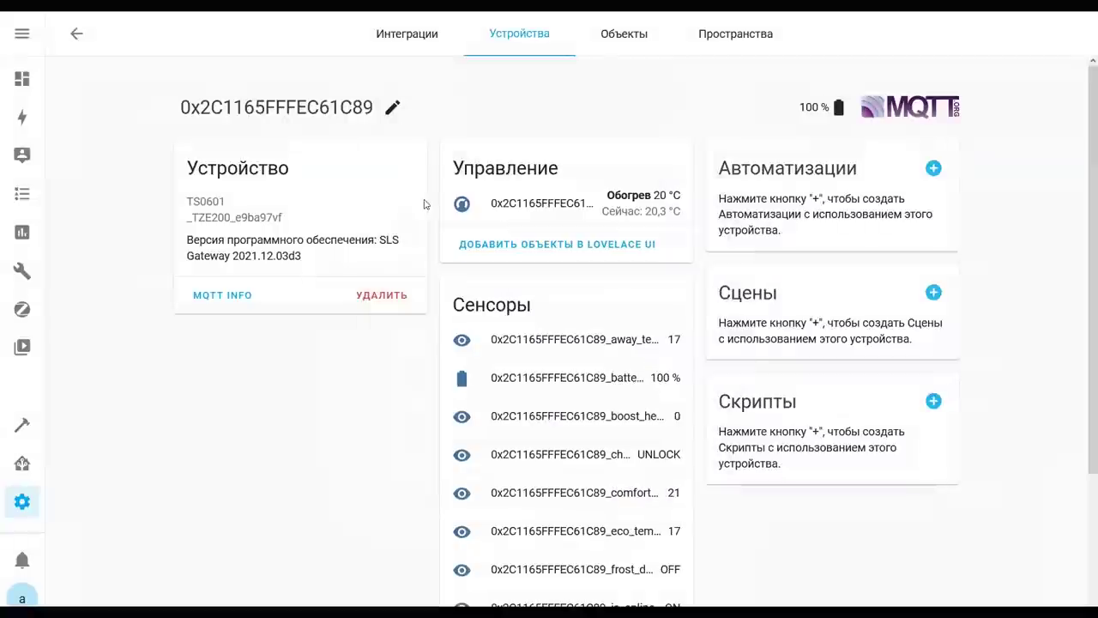
Leave the thermostat's device page and return to the Home Assistant overview dashboard
left_click(76, 34)
left_click(77, 34)
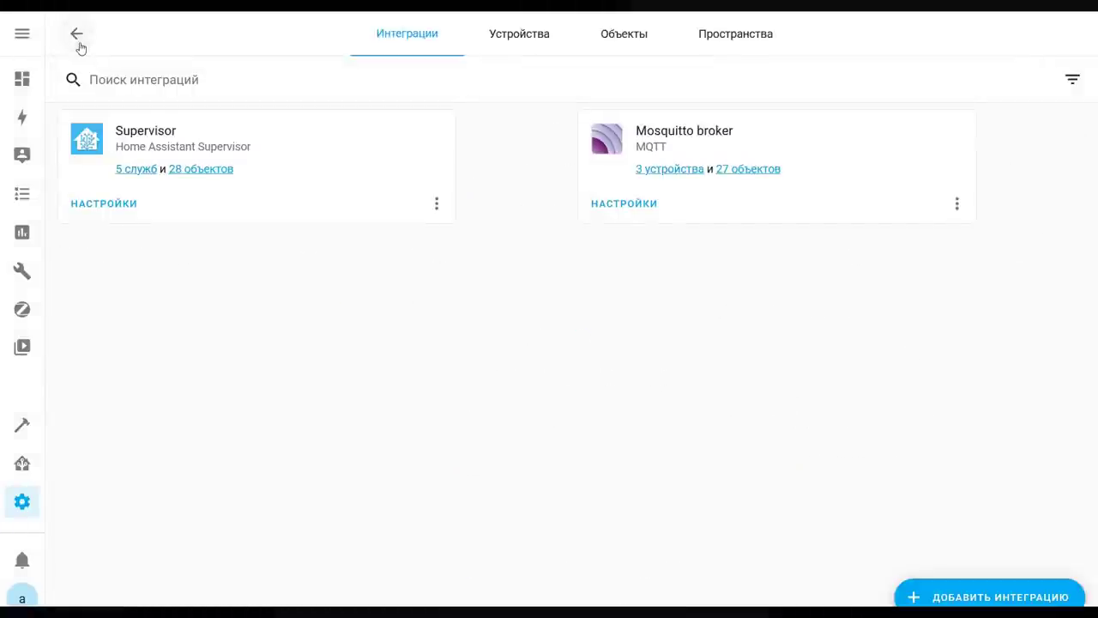
left_click(23, 86)
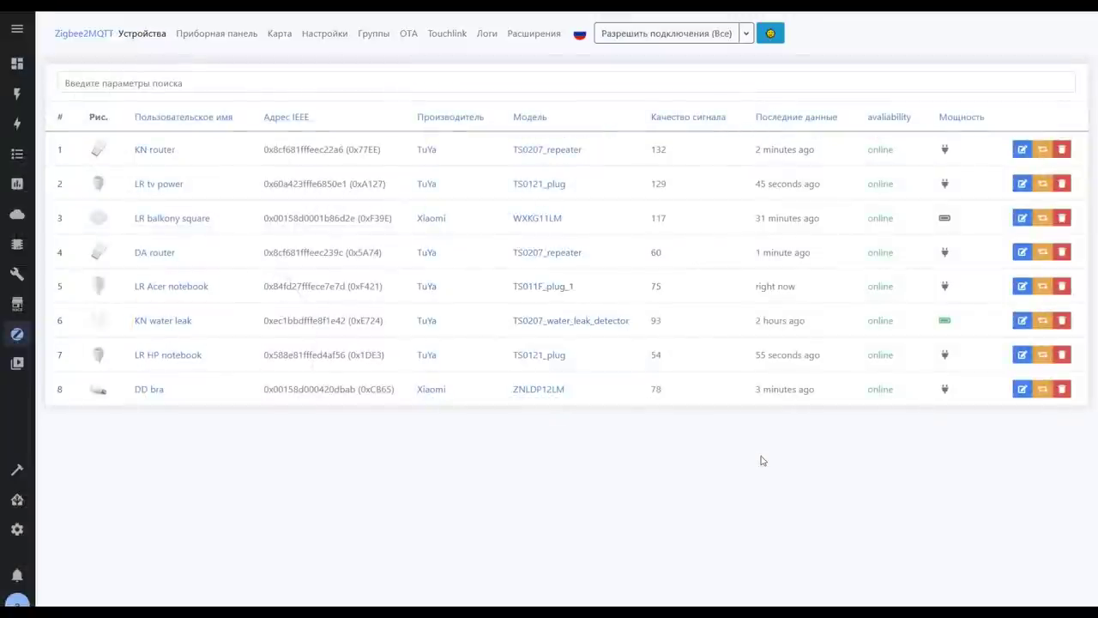
Permit joining for all devices in Zigbee2MQTT, open the newly paired Moes TV01-ZB thermostat and check its device type
left_click(666, 32)
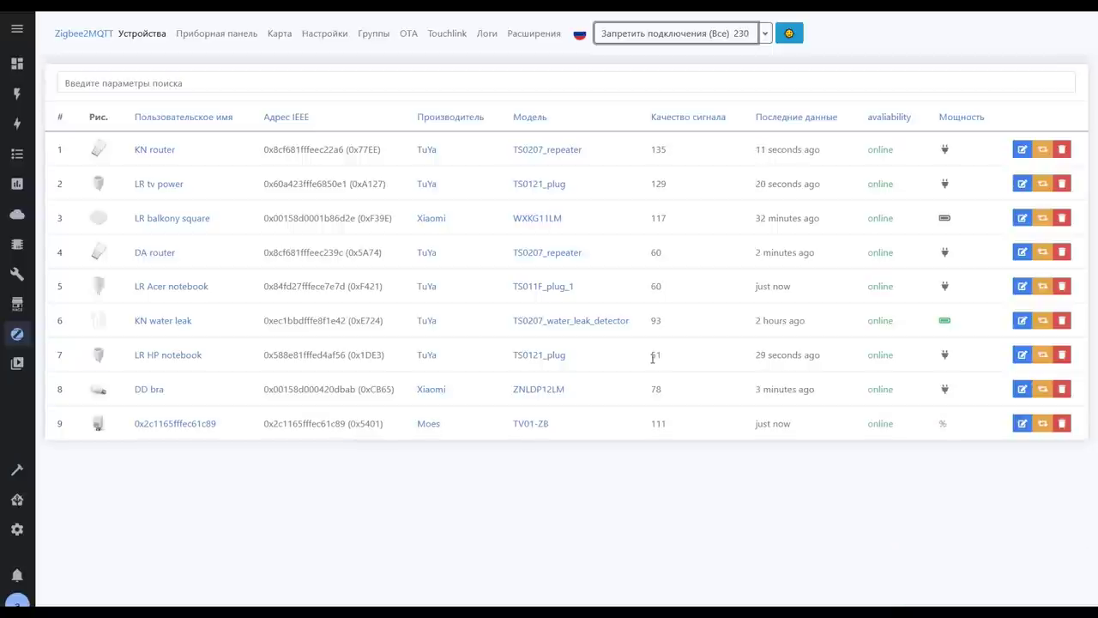
left_click(198, 425)
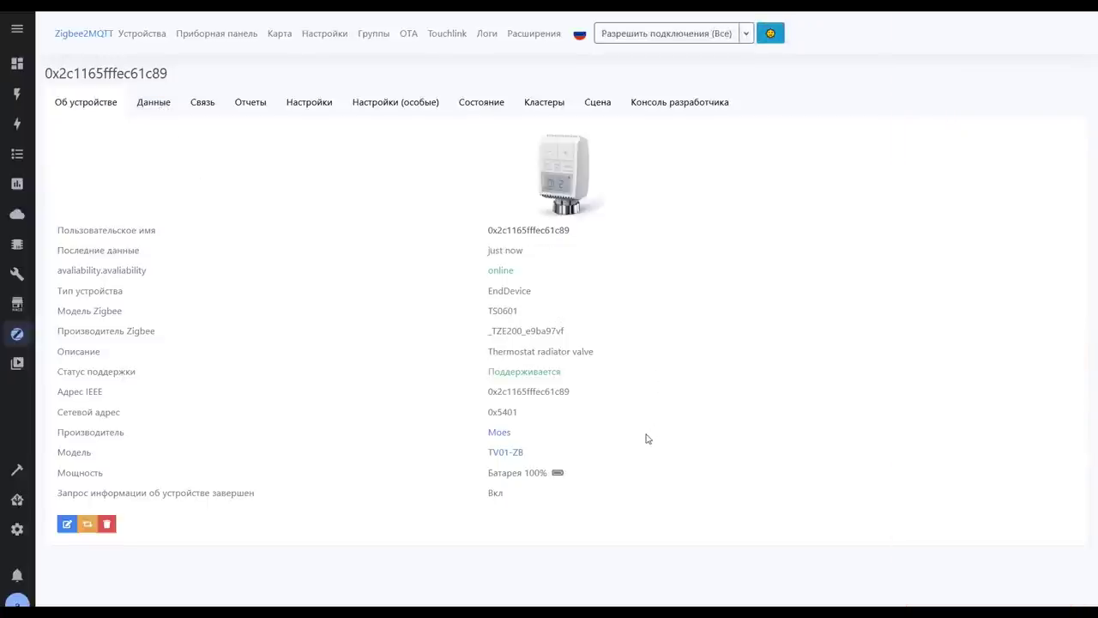
left_click_drag(491, 290, 539, 291)
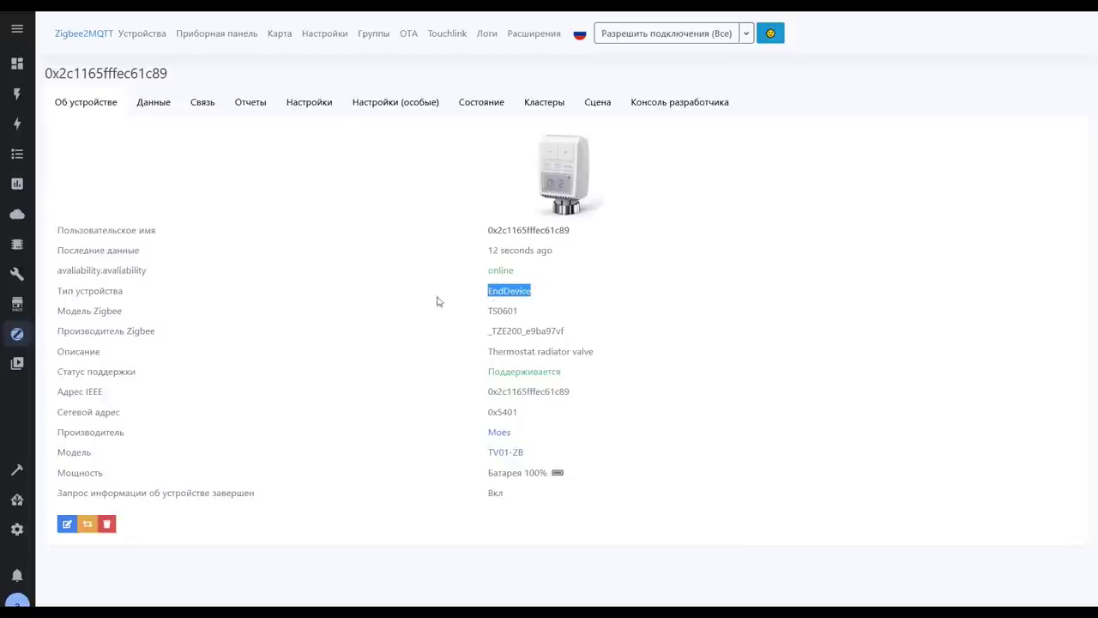
Show the thermostat's exposed data and switch child_lock to LOCK and back to UNLOCK
left_click(142, 103)
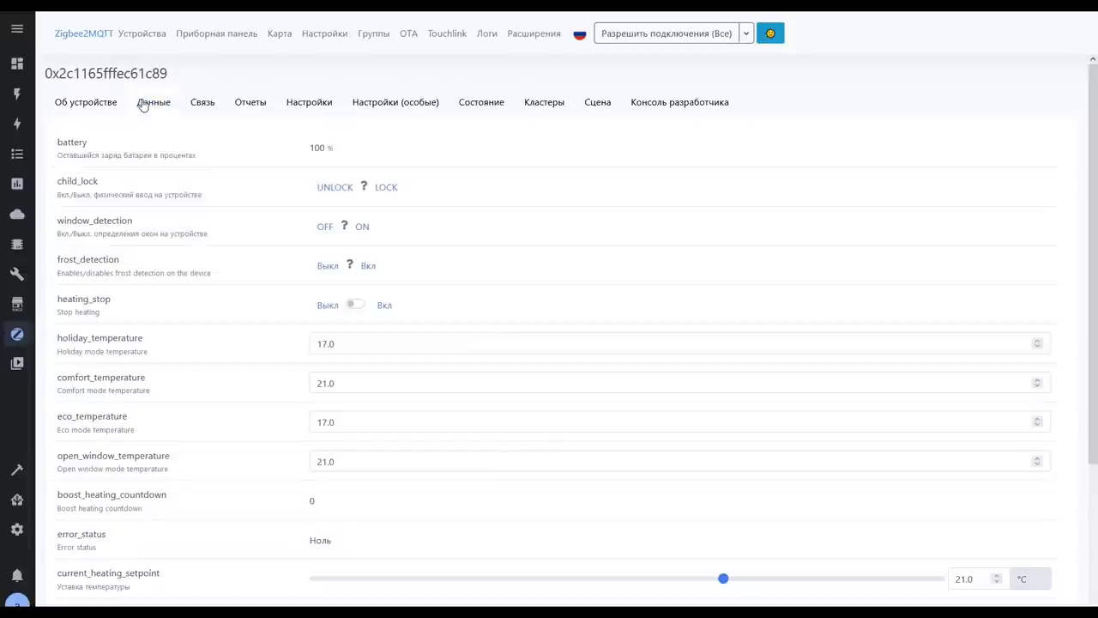
left_click_drag(313, 148, 339, 153)
left_click(387, 188)
left_click(336, 188)
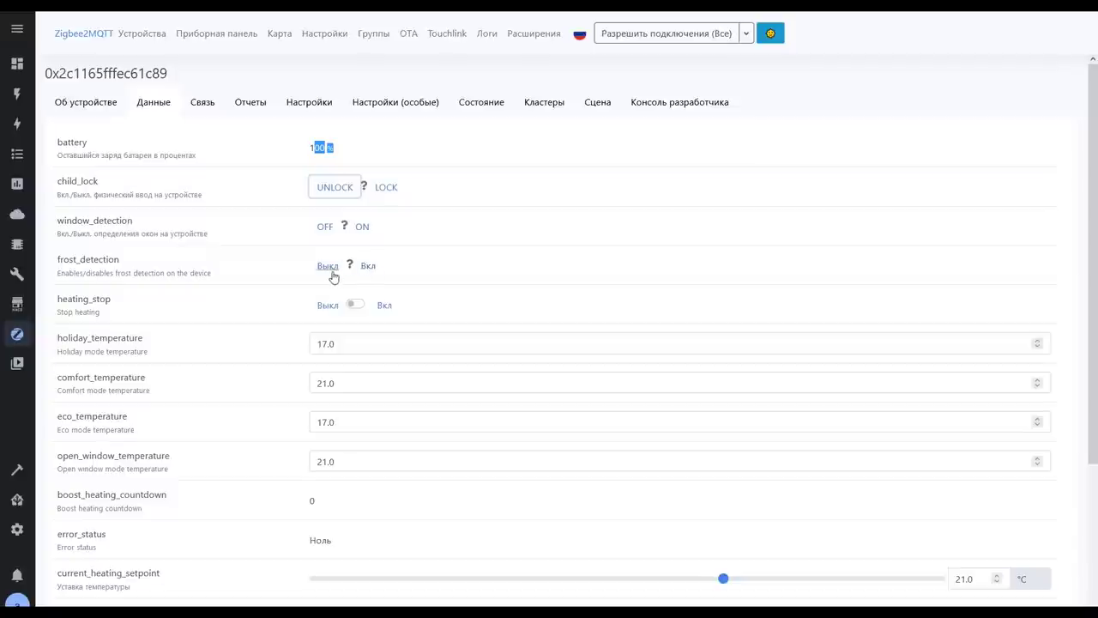
Turn the thermostat's heating_stop option on and back off
left_click(386, 307)
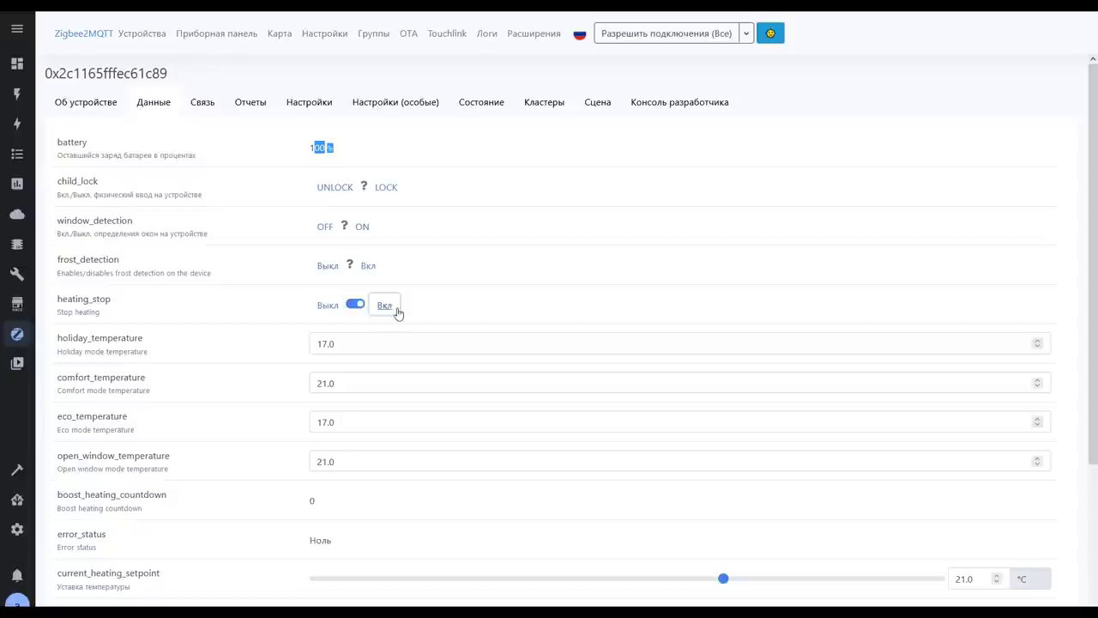
left_click(331, 307)
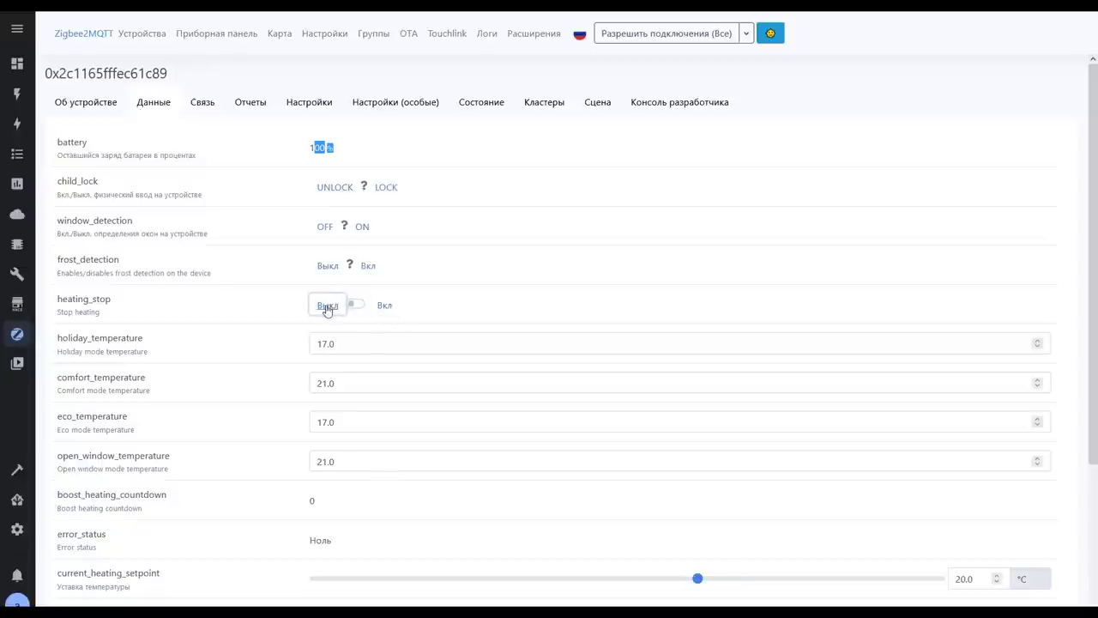
Examine the thermostat's holiday, comfort and open-window temperature settings and its measured local temperature
left_click(336, 342)
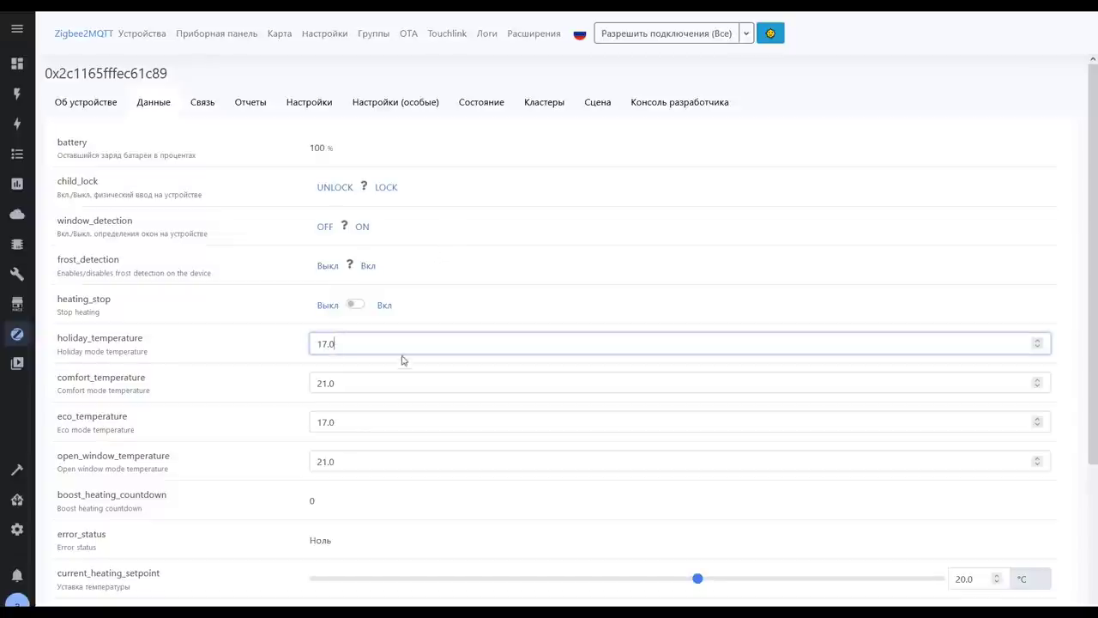
left_click(365, 384)
left_click(355, 459)
scroll(403, 343, "down", 2)
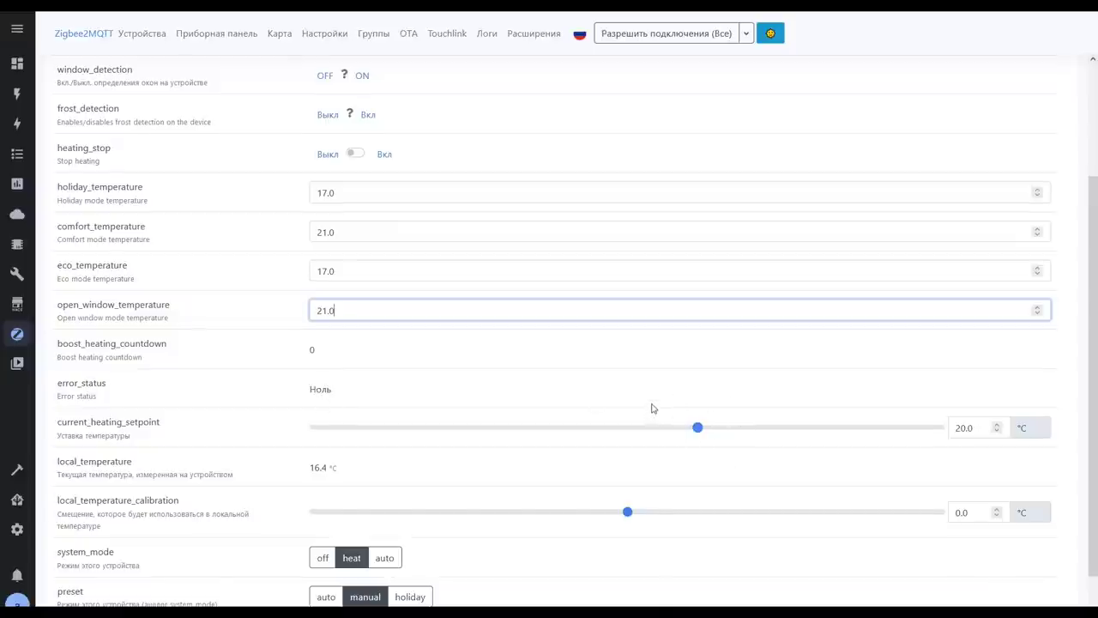
scroll(652, 407, "down", 1)
triple_click(319, 409)
left_click(351, 414)
left_click_drag(317, 409, 314, 420)
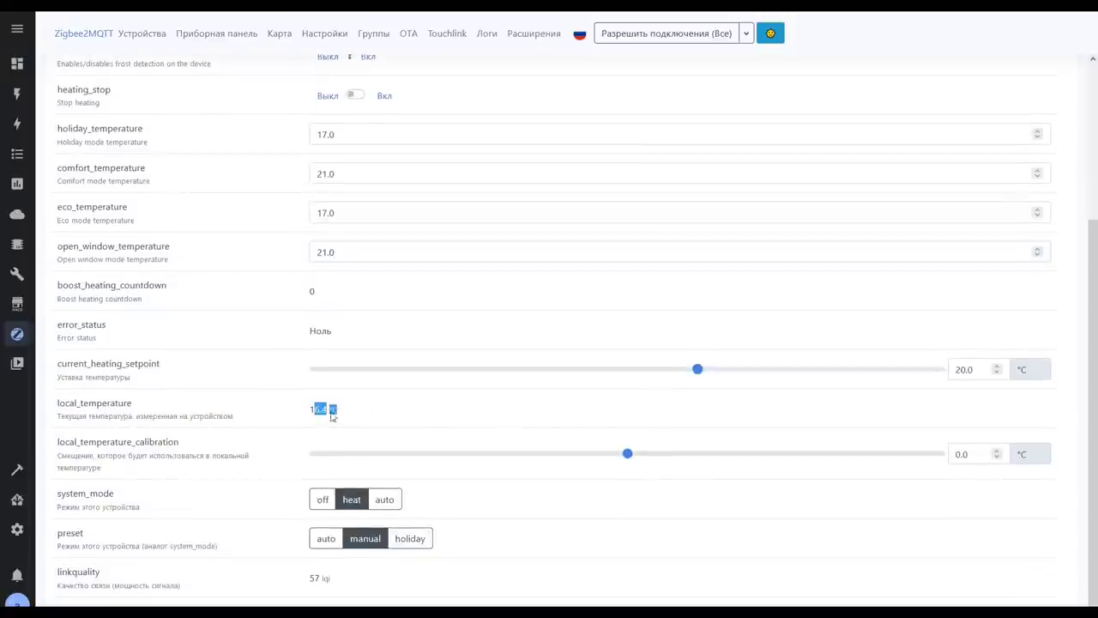
left_click(340, 413)
Set the thermostat's local_temperature_calibration to 1 °C and check the effect on the local temperature
left_click_drag(972, 453, 949, 452)
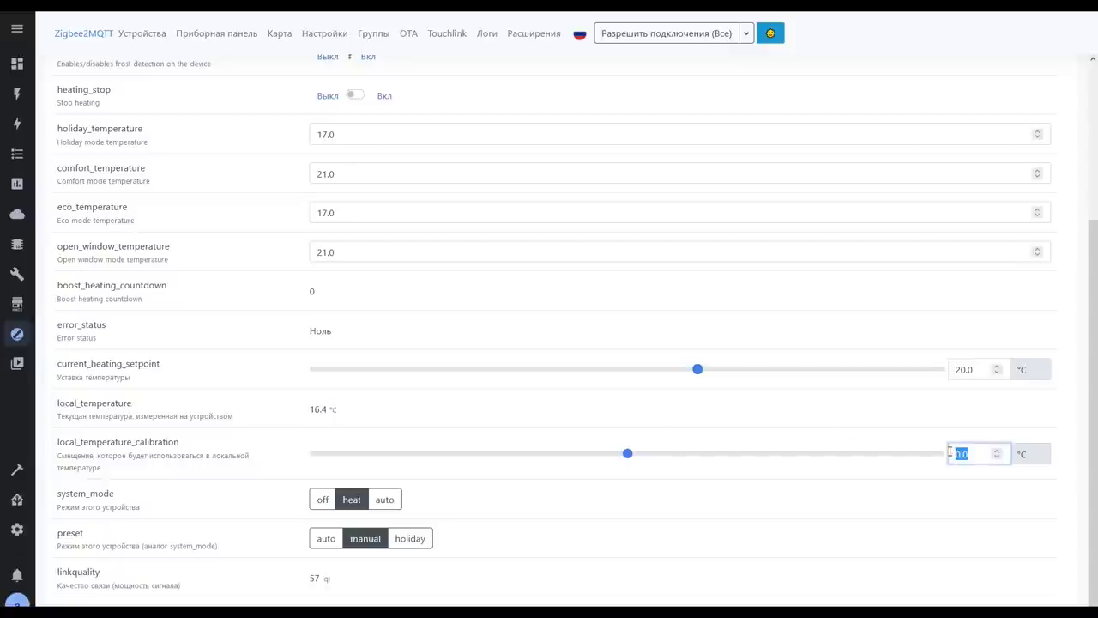
type("1")
left_click(883, 500)
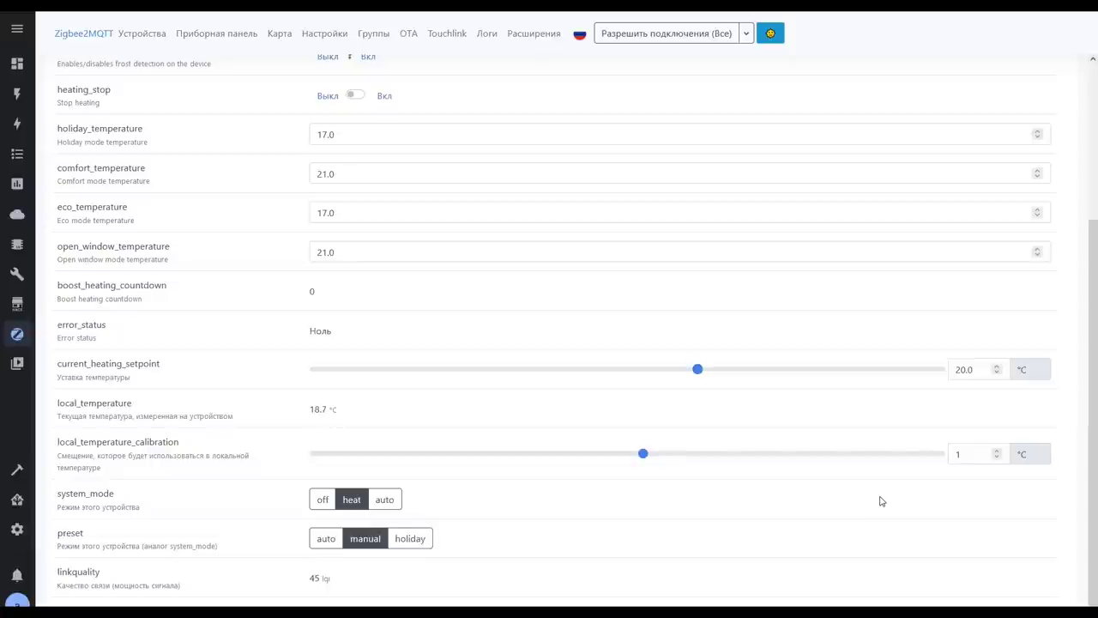
left_click_drag(313, 411, 328, 412)
Set the local_temperature_calibration back to 0 °C and check the local temperature again
double_click(968, 452)
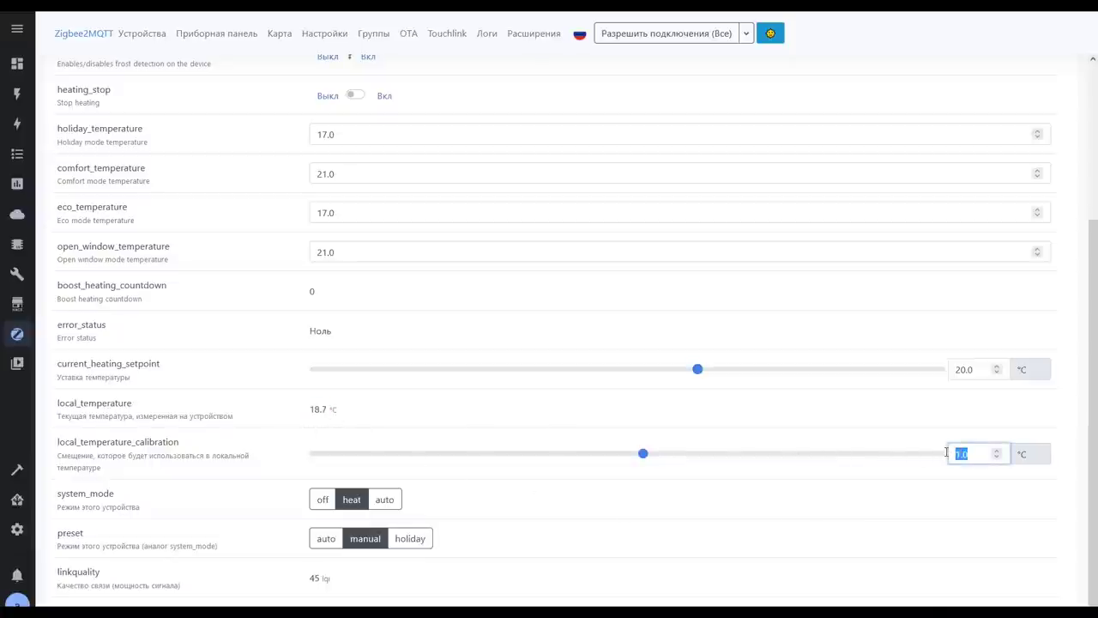
type("0")
left_click(871, 509)
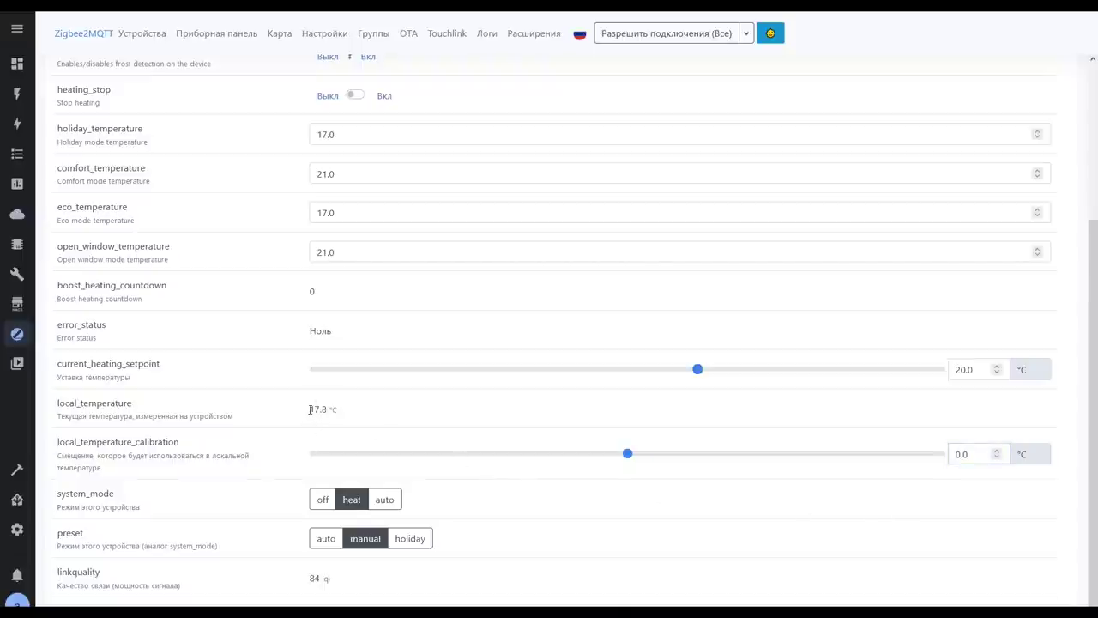
left_click_drag(311, 410, 333, 408)
left_click(373, 402)
Switch system_mode to off and back to heat, and the preset to holiday and back to manual
left_click(322, 501)
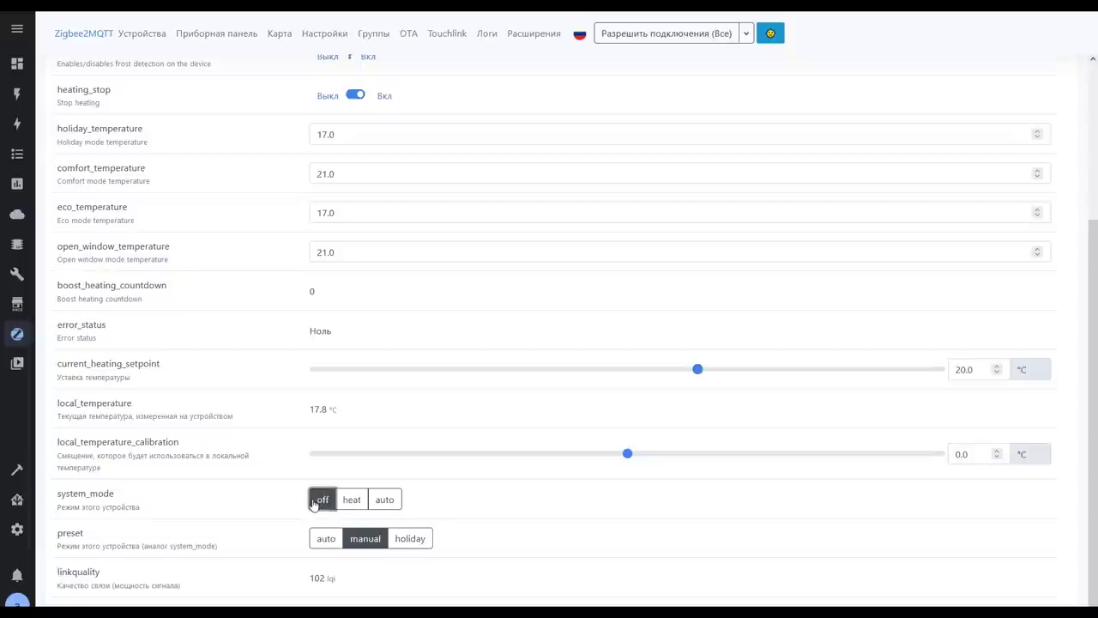
left_click(352, 499)
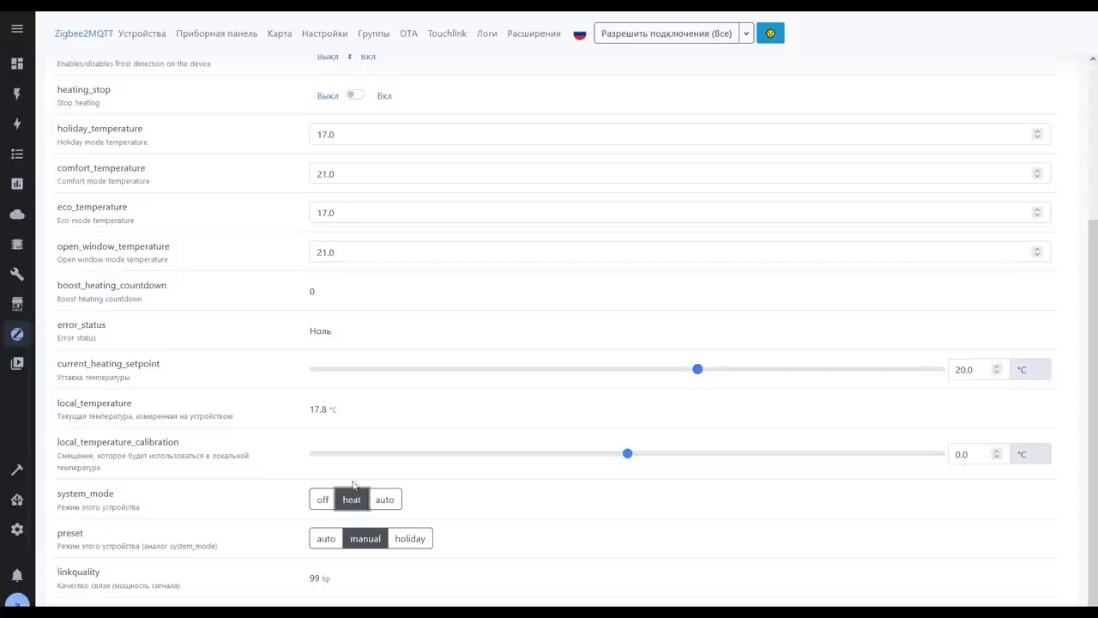
left_click(330, 544)
left_click(360, 540)
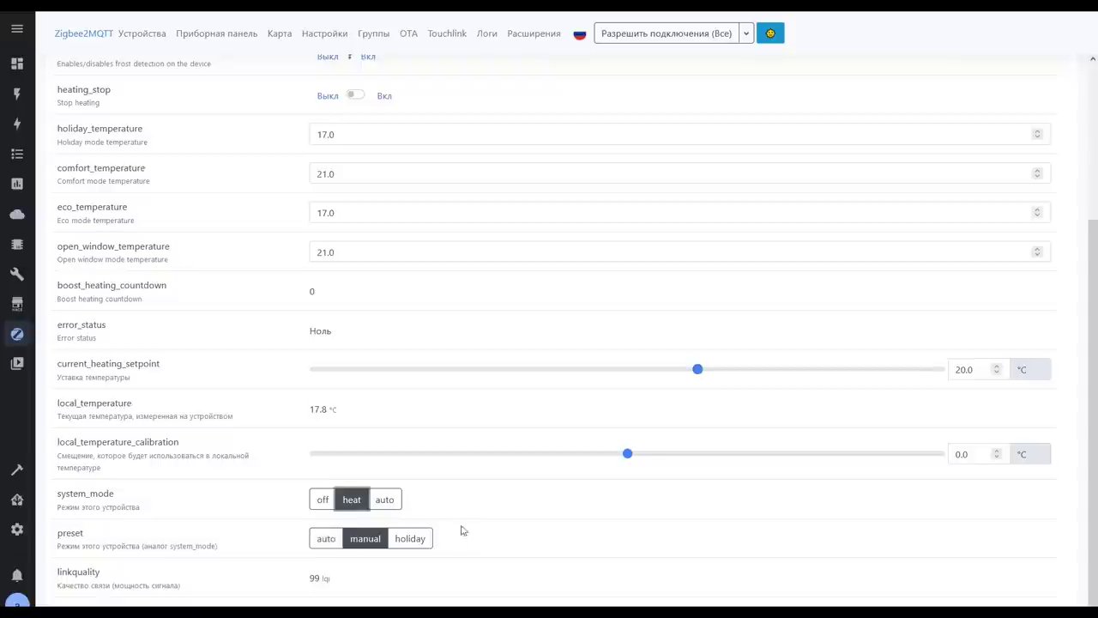
left_click(415, 538)
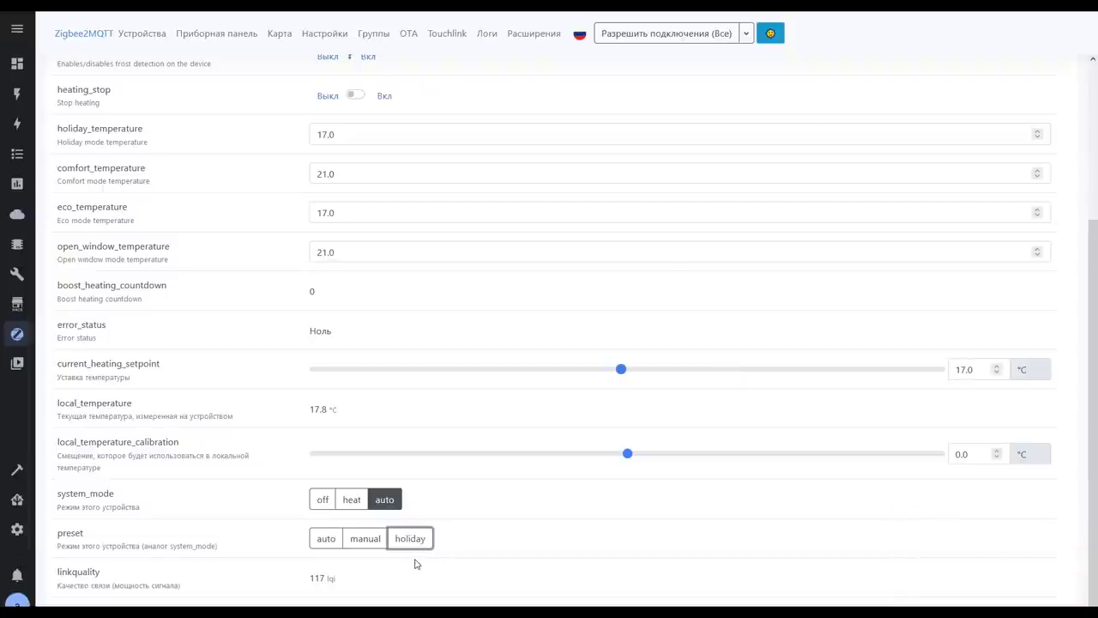
left_click(364, 538)
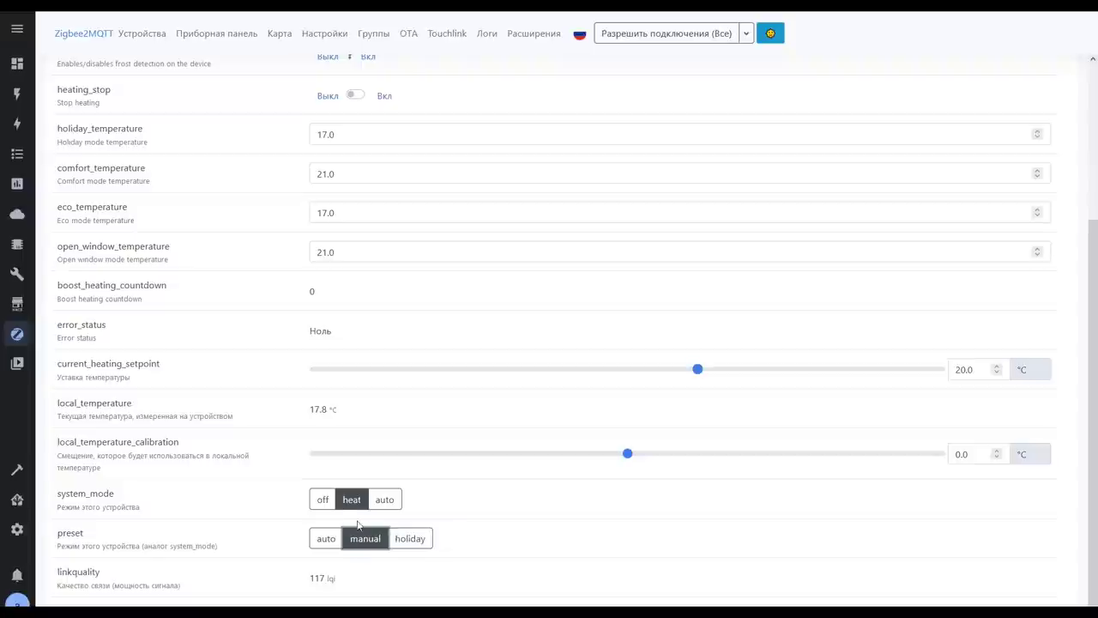
Rename the Moes TV01-ZB thermostat in the device list as LR thermostat 1
scroll(422, 454, "up", 5)
left_click(143, 35)
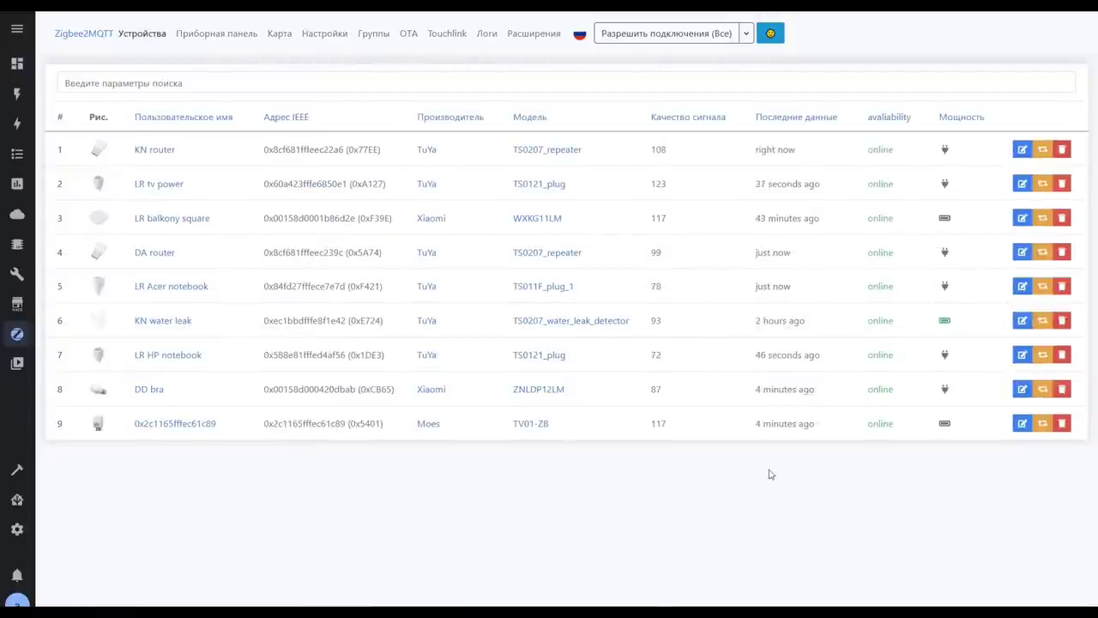
left_click(1022, 423)
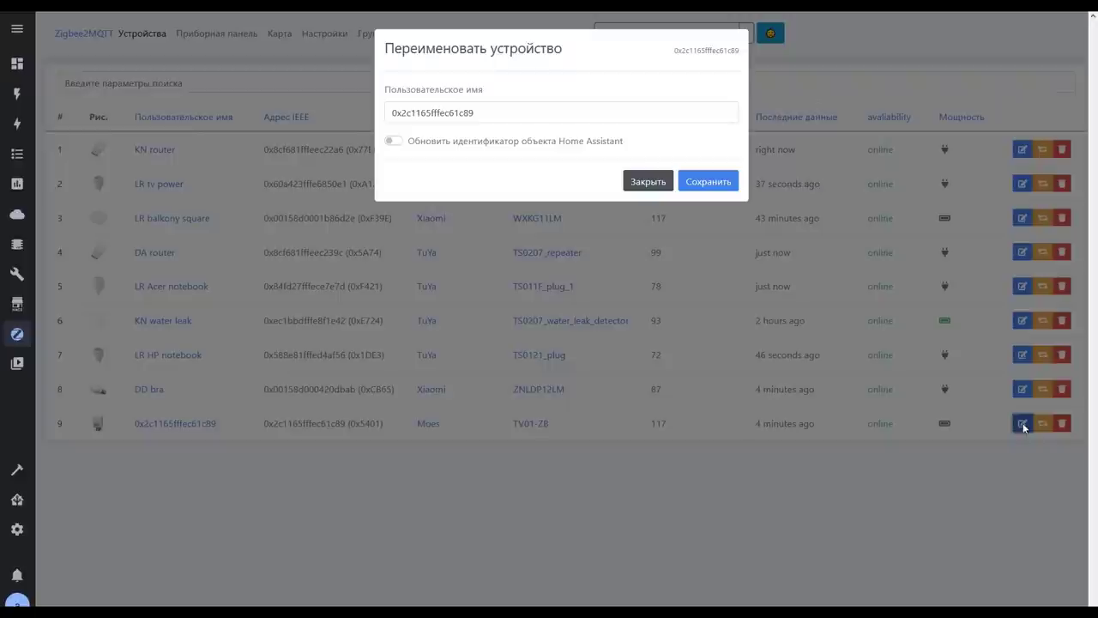
double_click(446, 112)
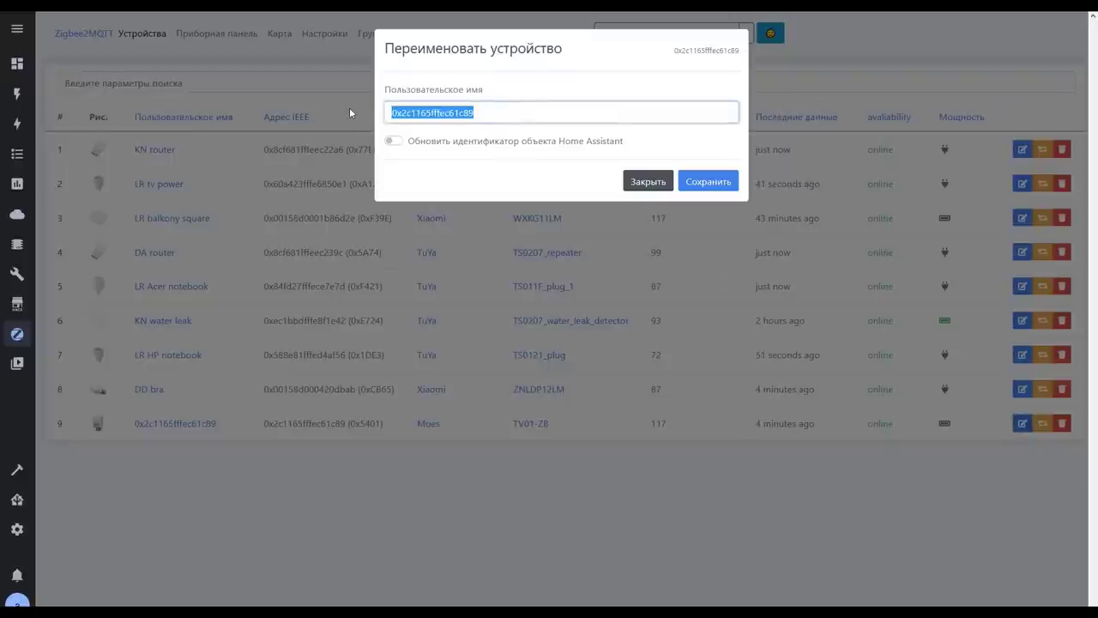
type("LR thermostat 1")
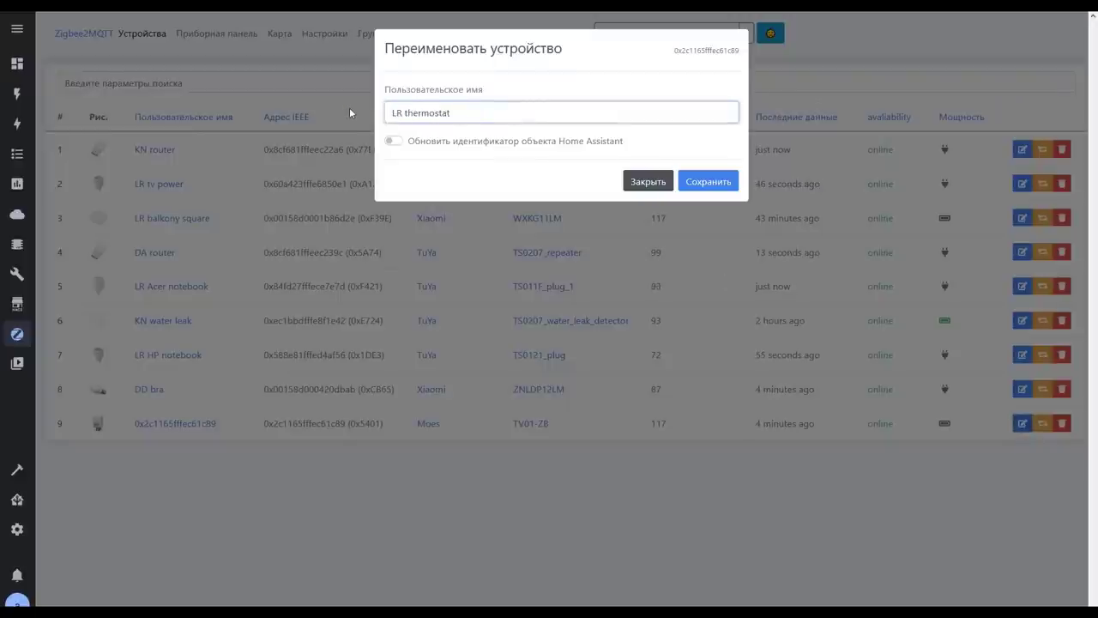
left_click(693, 181)
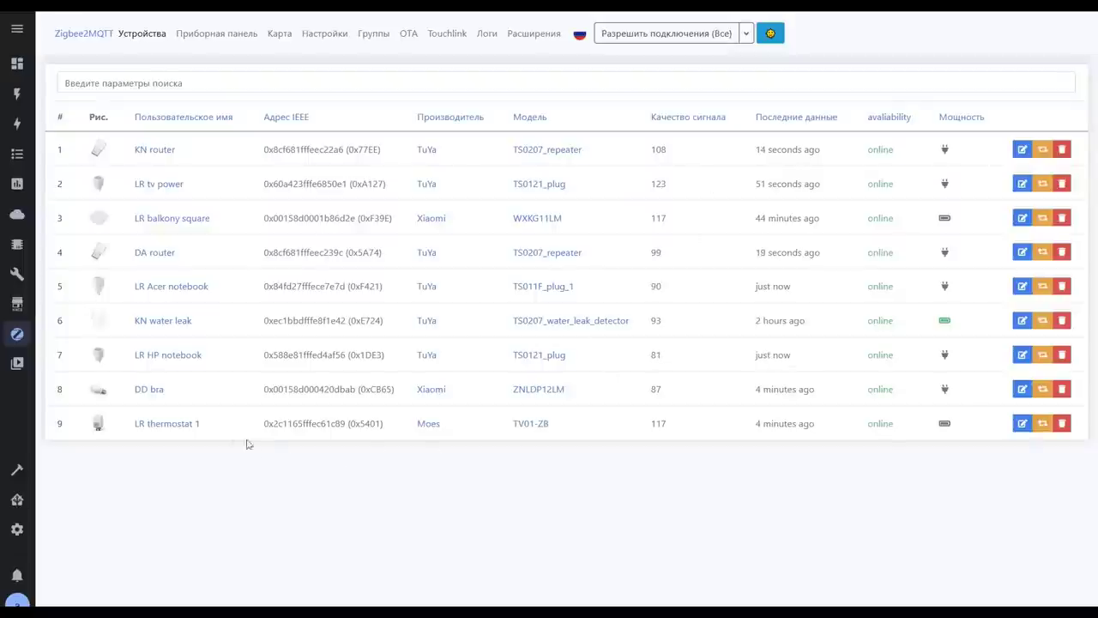
Enable Retain in the settings of LR thermostat 1 and submit the configuration
left_click(185, 427)
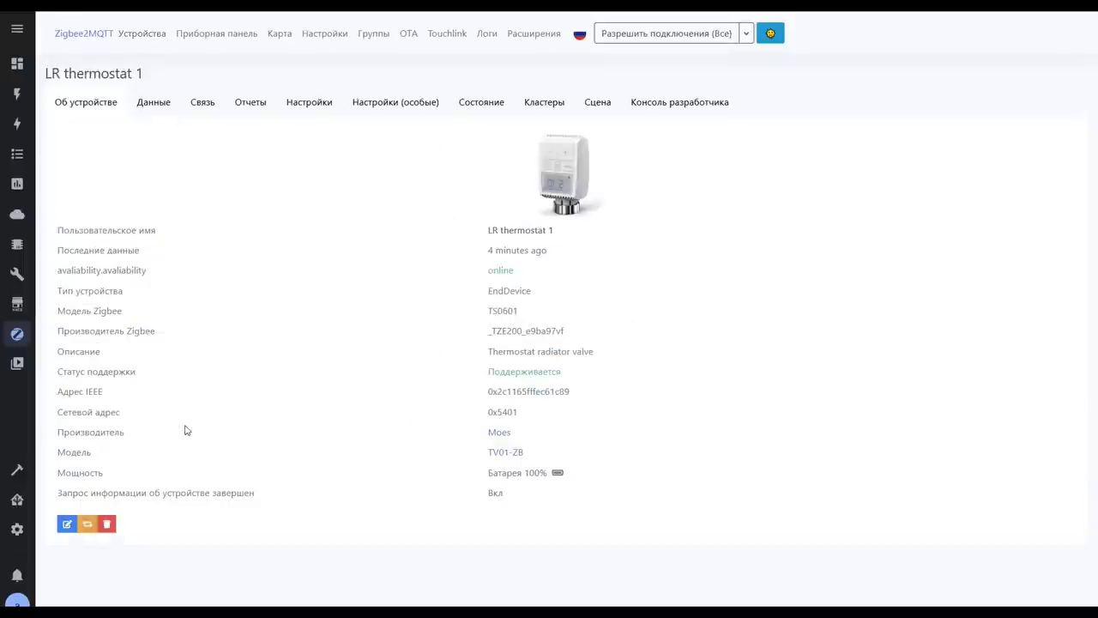
left_click(304, 104)
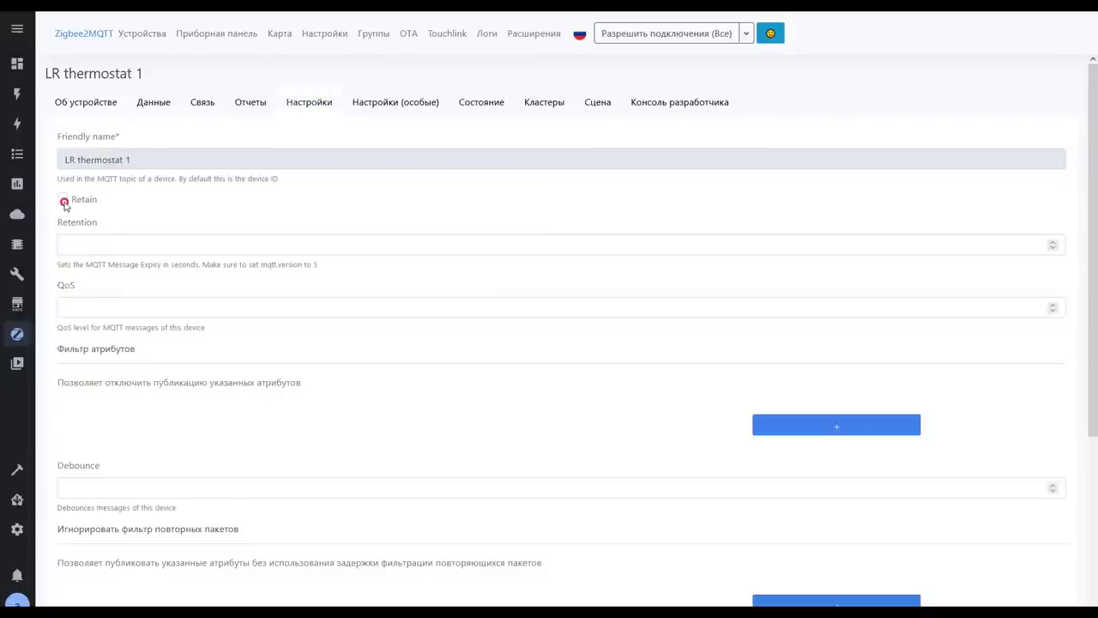
scroll(294, 234, "down", 3)
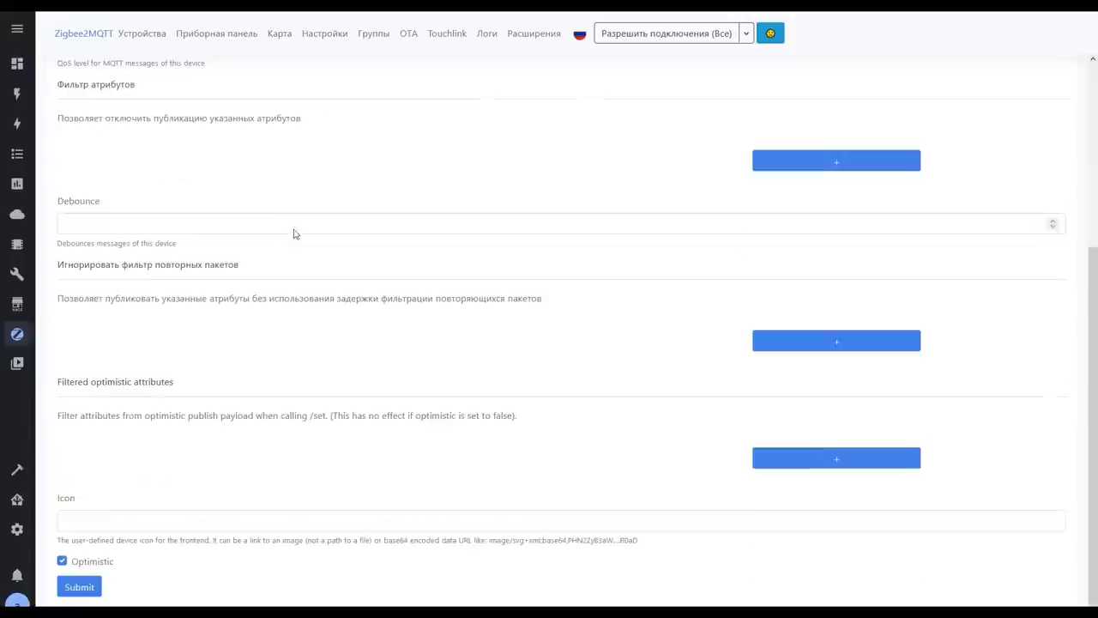
left_click(82, 587)
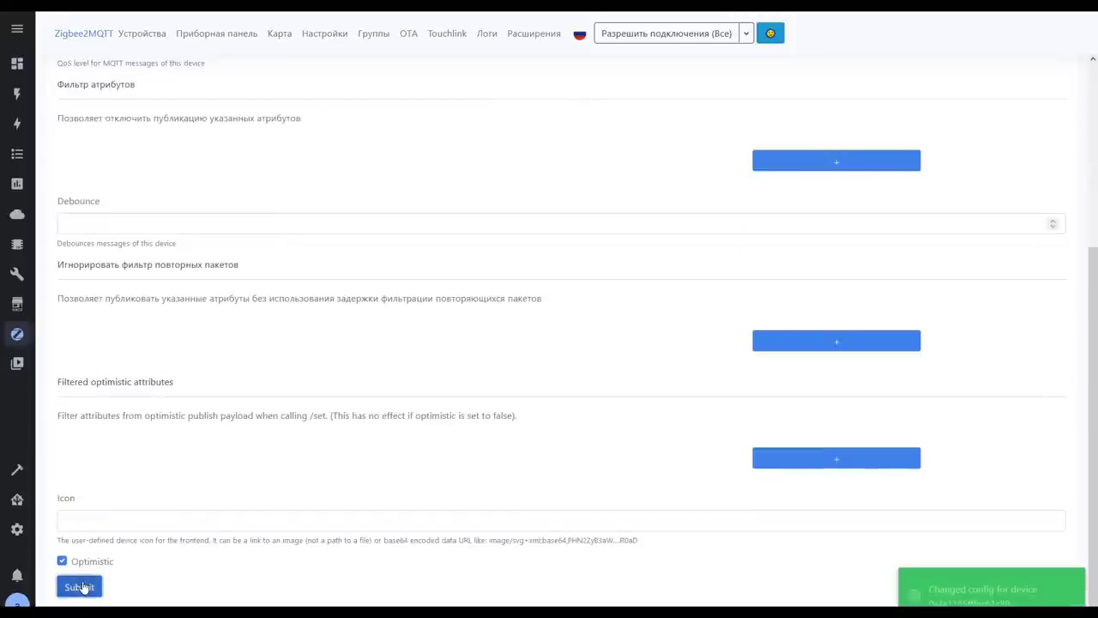
scroll(283, 378, "up", 3)
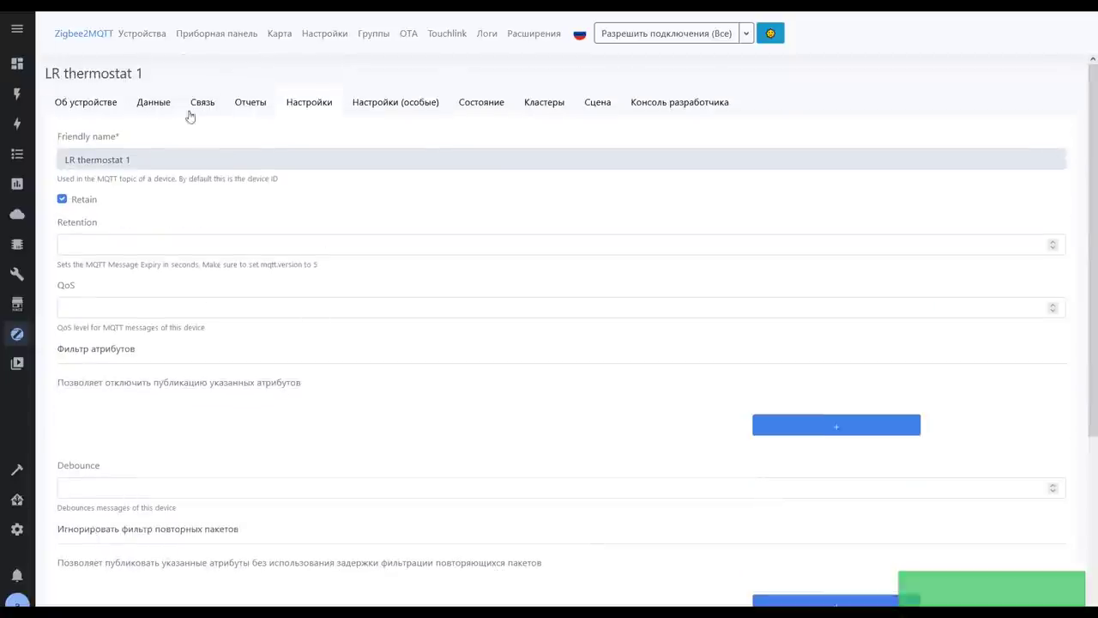
left_click(105, 104)
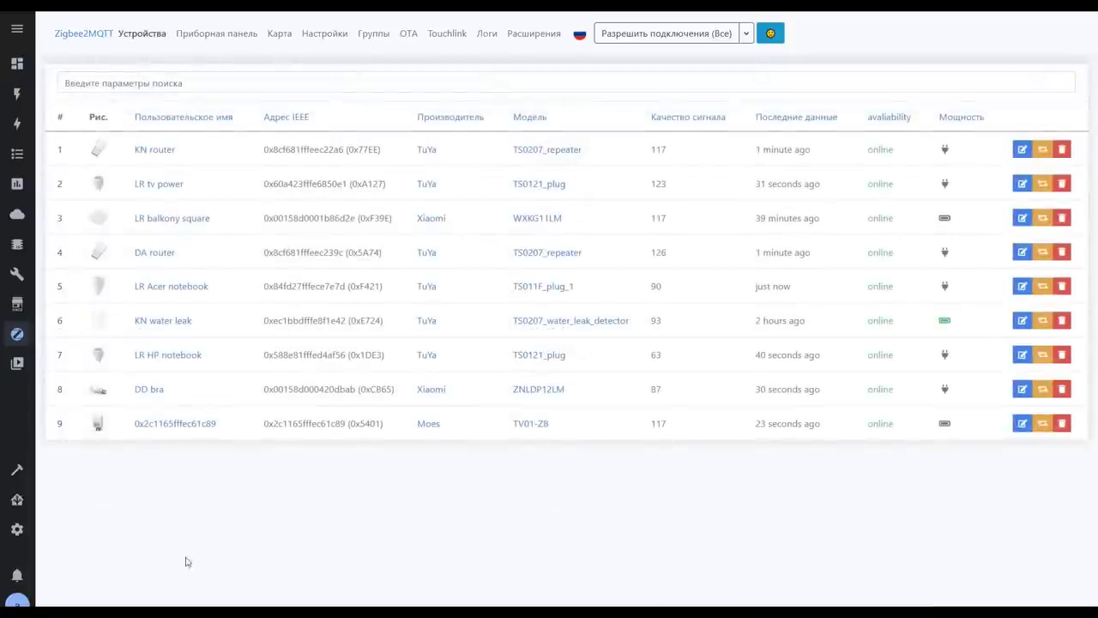
Open the Moes thermostat from Home Assistant's MQTT integration and review its controls, sensors, settings and diagnostics
left_click(16, 532)
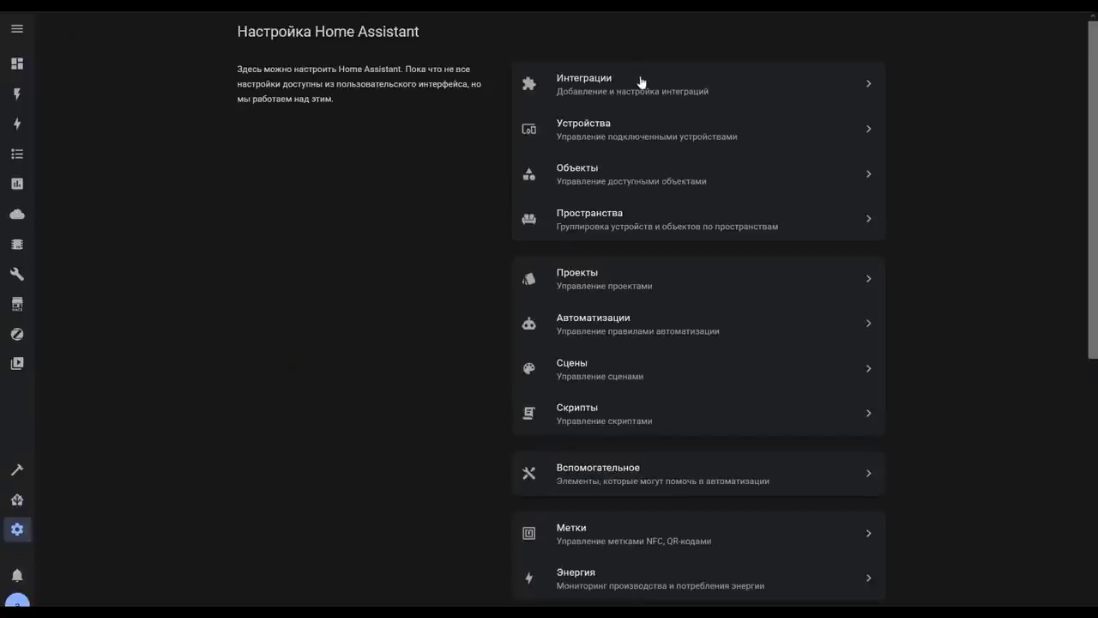
left_click(642, 79)
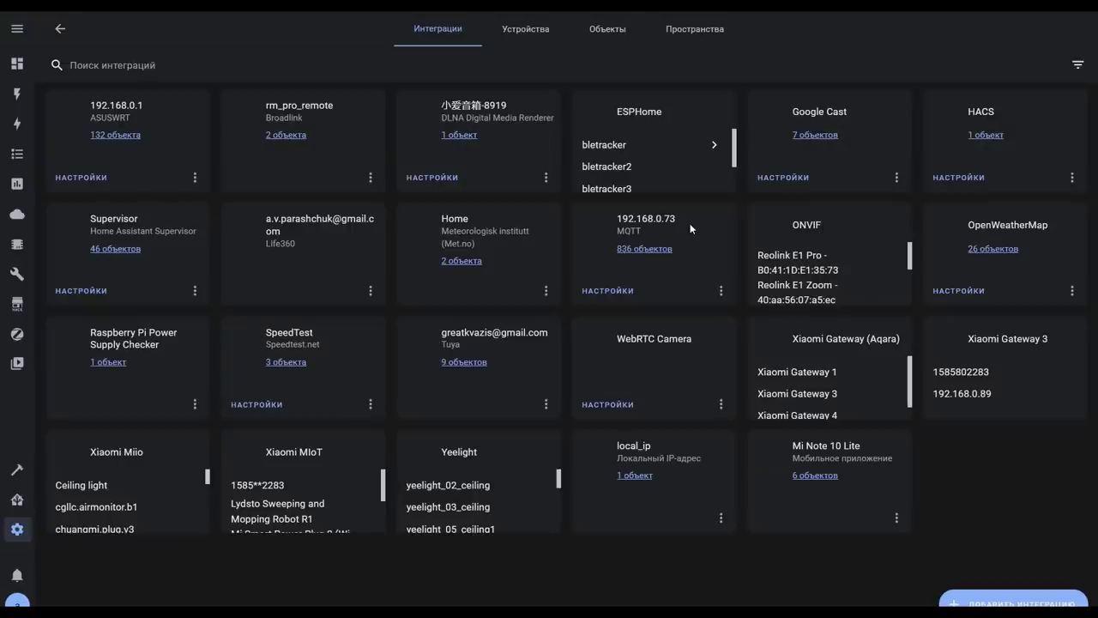
left_click(627, 250)
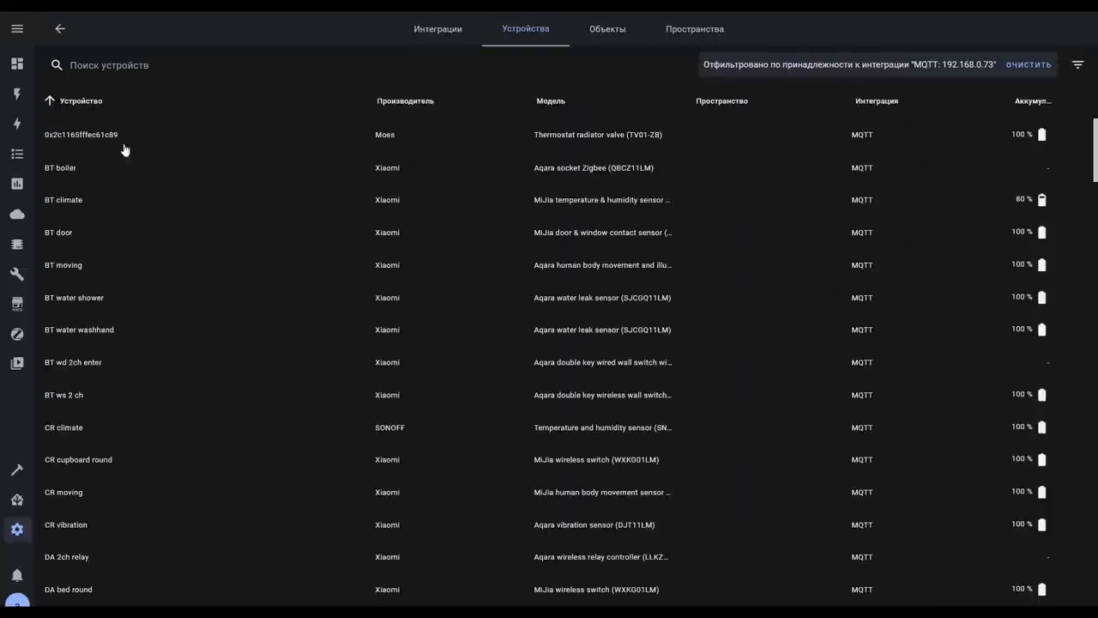
left_click(93, 134)
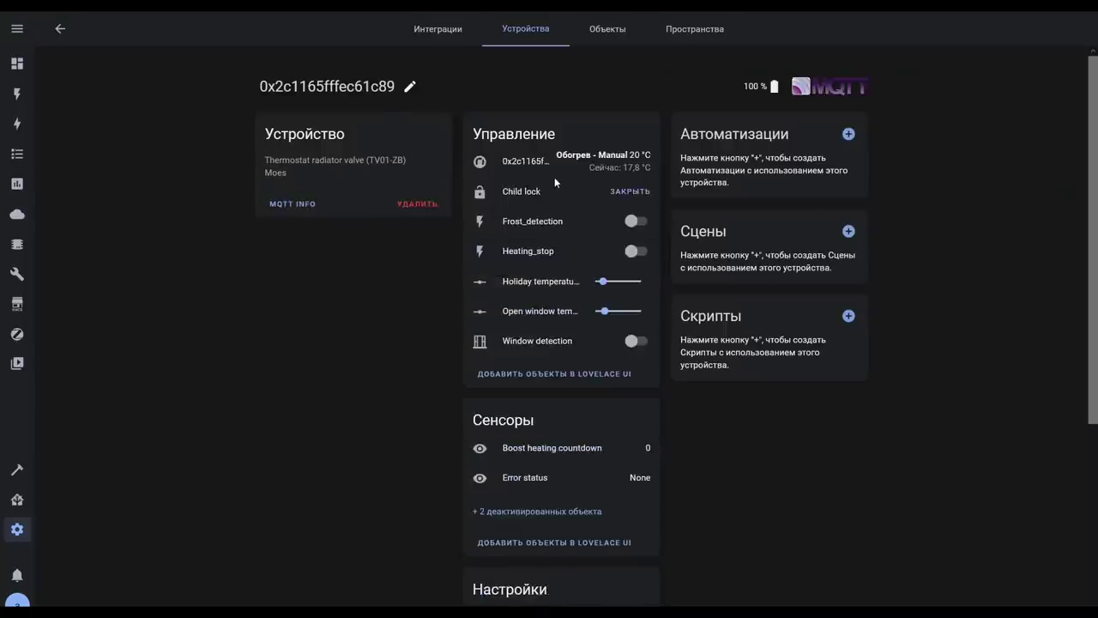
scroll(571, 206, "down", 3)
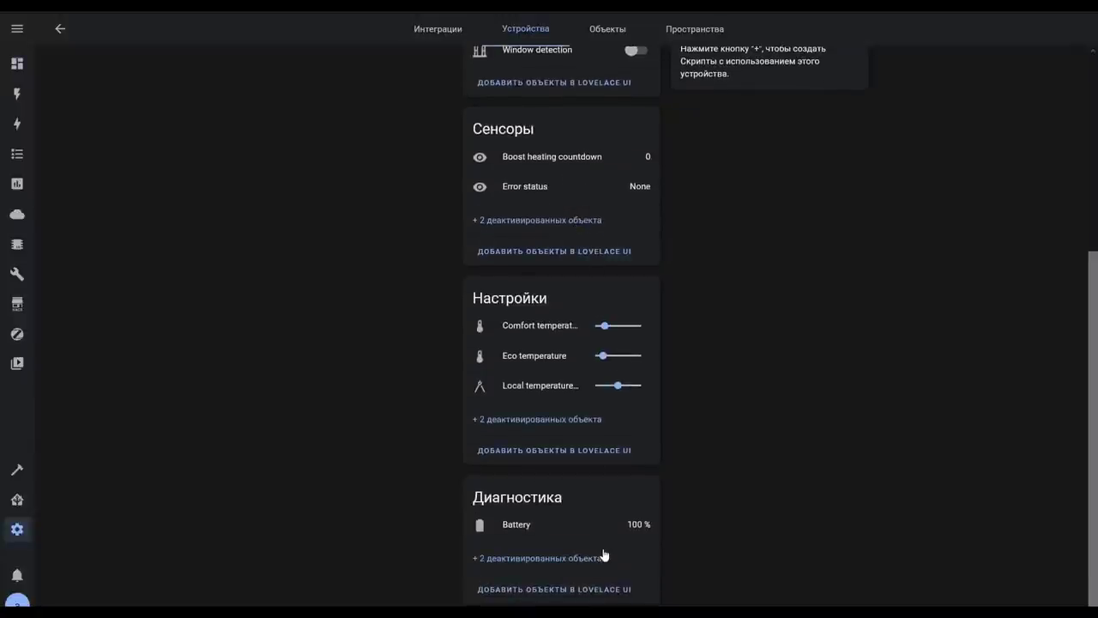
scroll(641, 458, "up", 3)
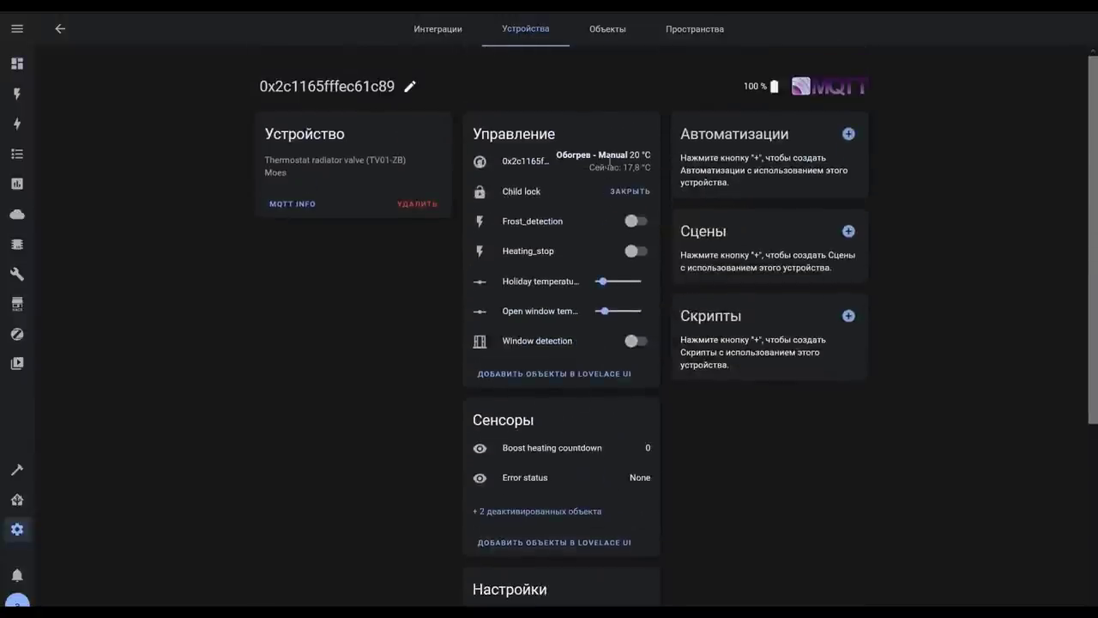